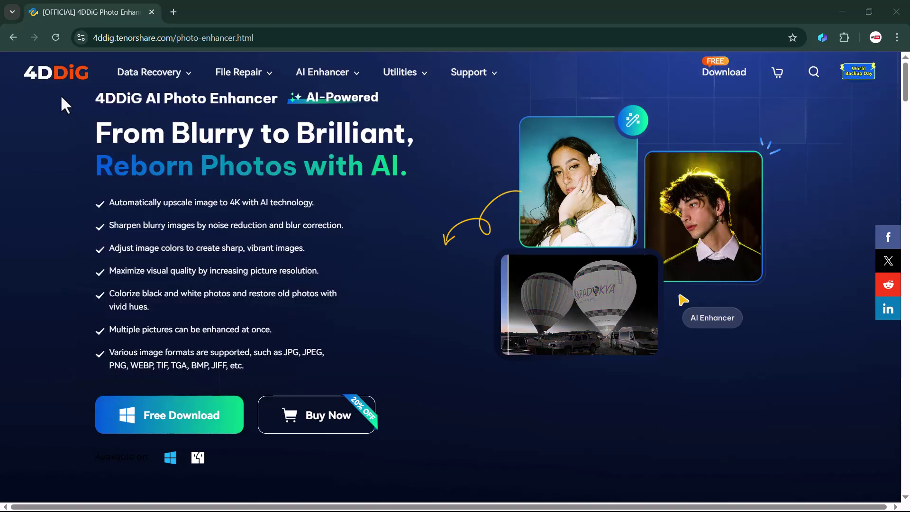
Step: Look through the site's Data Recovery, File Repair and AI Enhancer menus
mouse_move(170, 97)
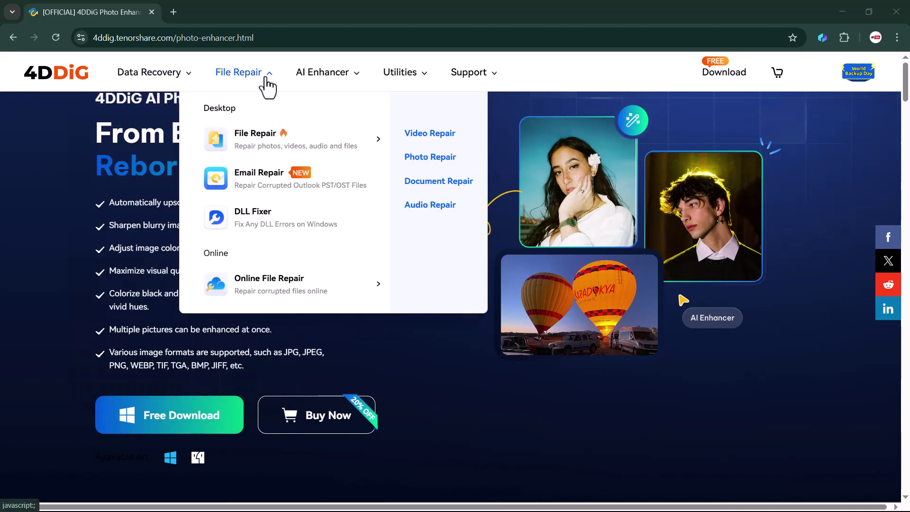
mouse_move(315, 87)
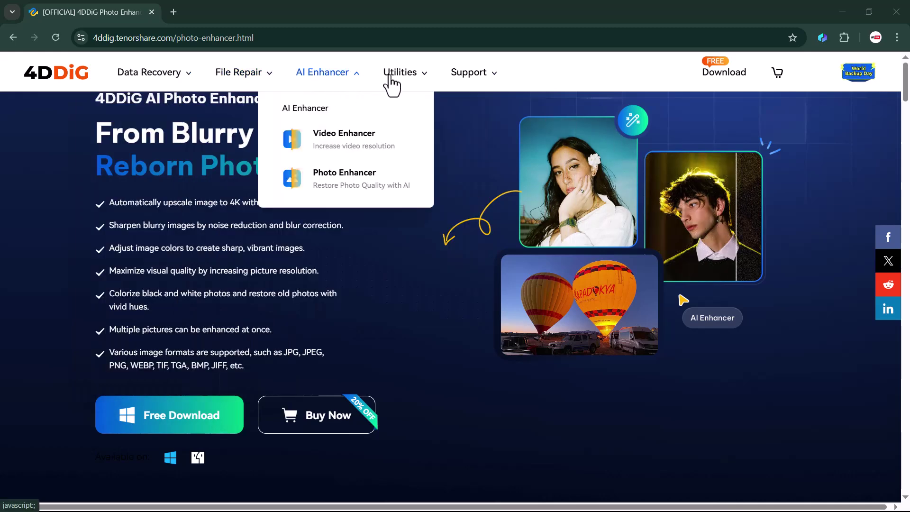
mouse_move(429, 72)
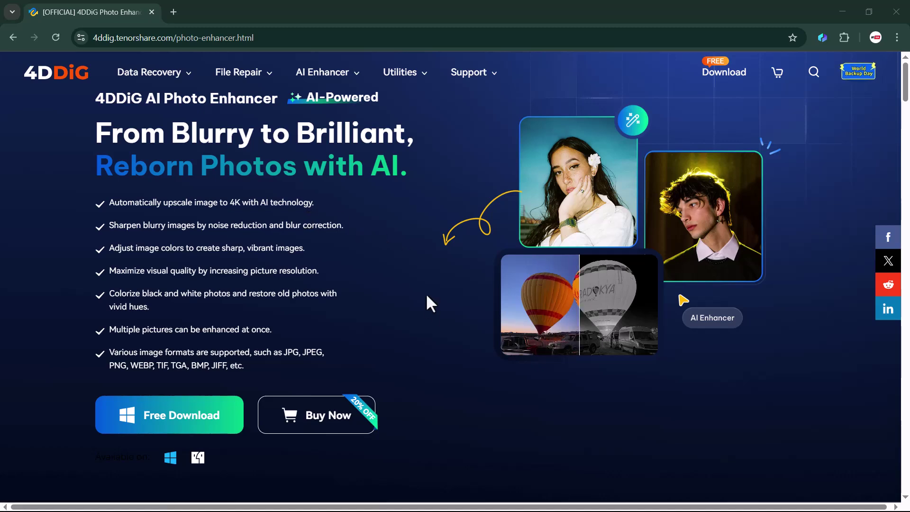
Step: Scroll past the use-case photo cards to the Superb AI Image Upscaling section
scroll(431, 310, down, 2)
scroll(437, 270, down, 3)
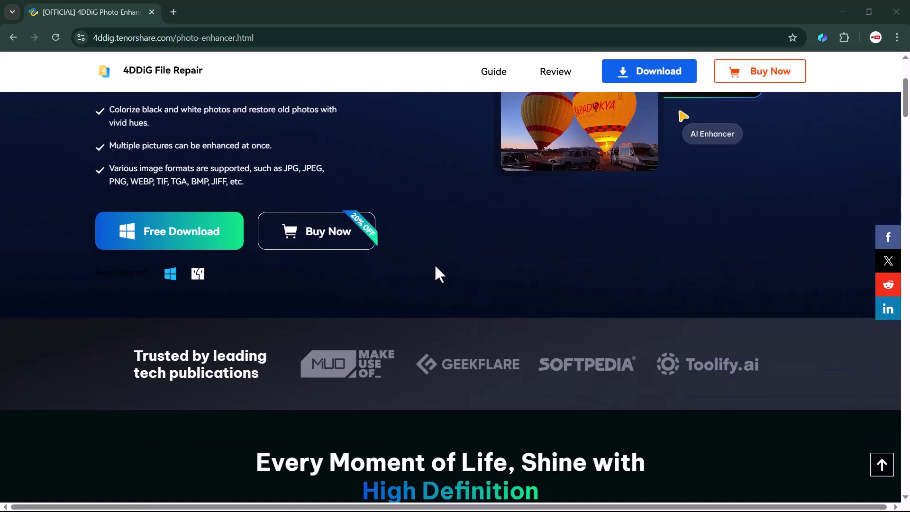
scroll(436, 266, down, 4)
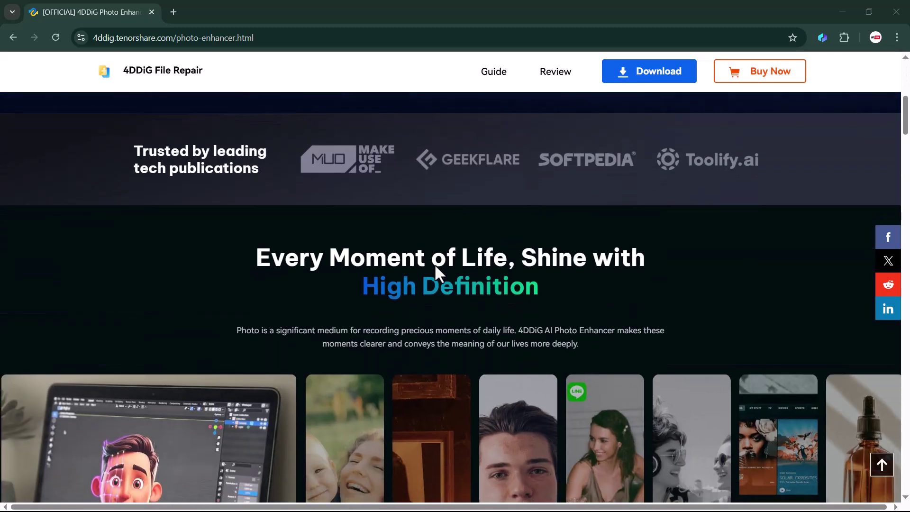
scroll(435, 267, down, 3)
mouse_move(267, 318)
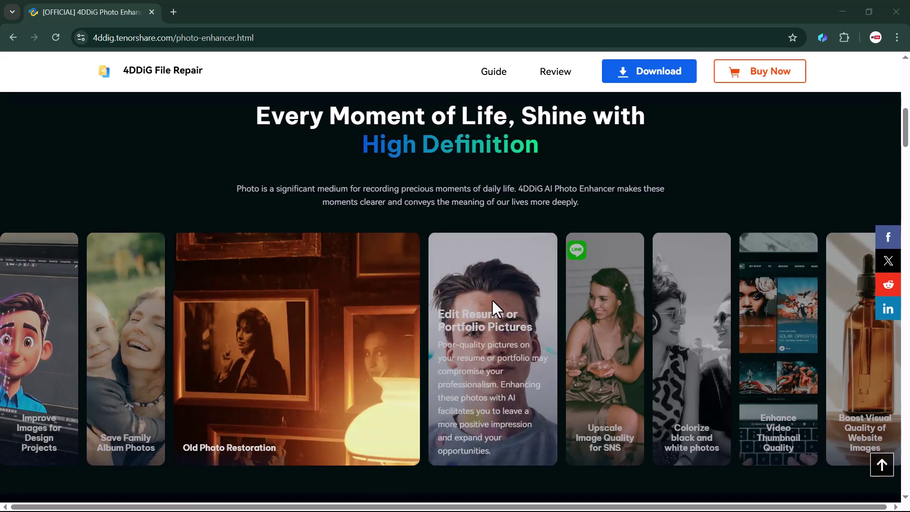
mouse_move(585, 302)
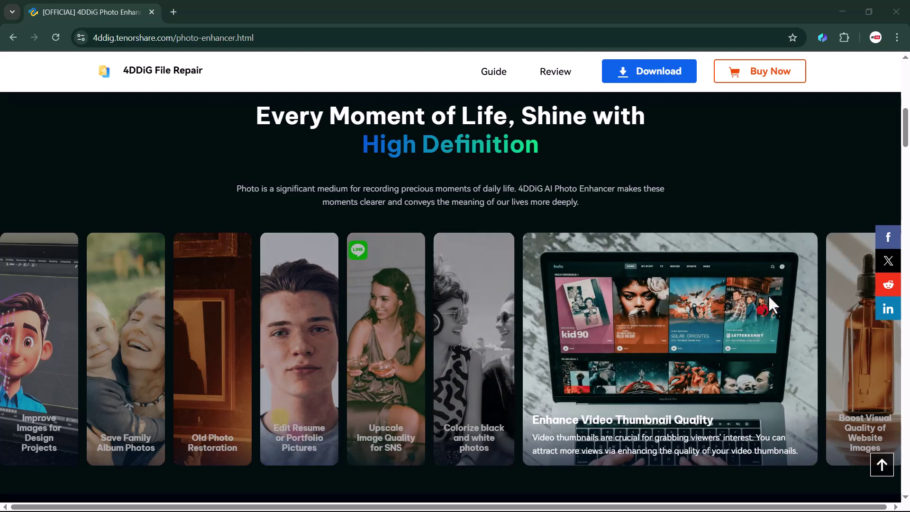
mouse_move(856, 298)
scroll(856, 298, down, 2)
Step: Scroll to the AI Upscale Image Quality street photo and slide its divider to show the before version
scroll(856, 298, down, 2)
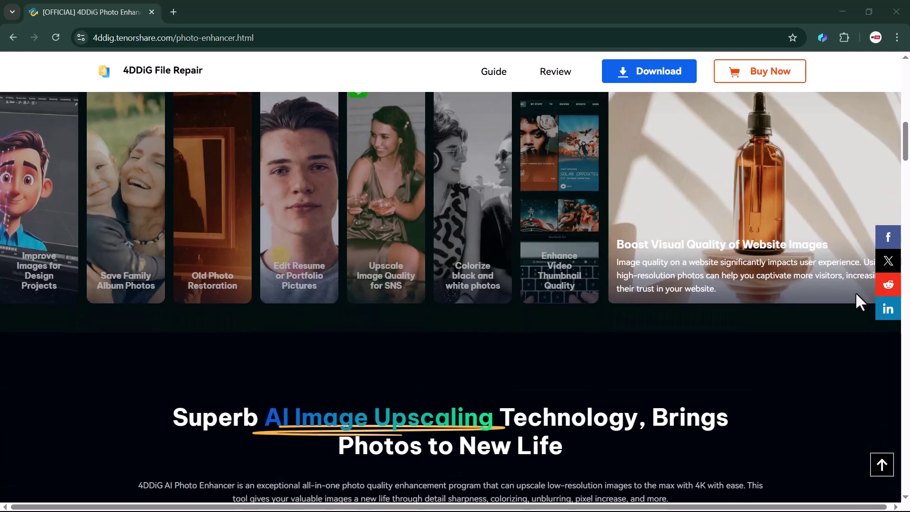
scroll(772, 322, down, 2)
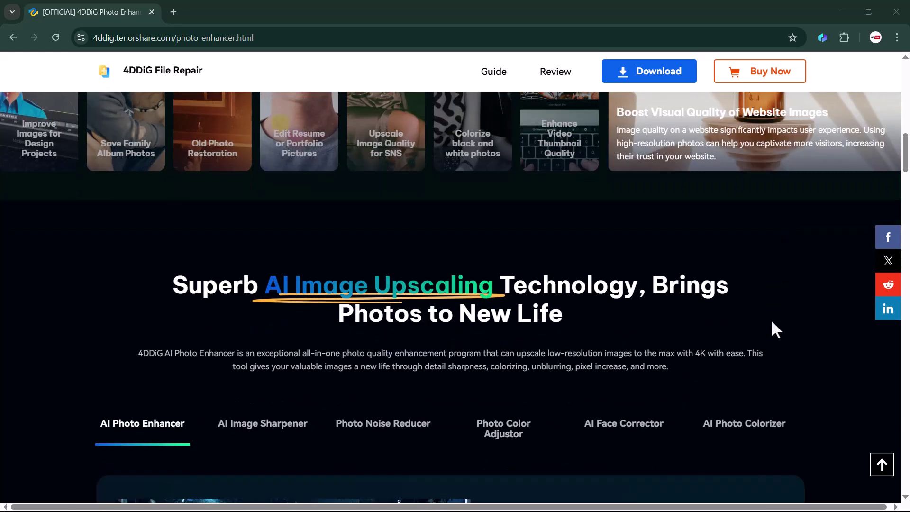
scroll(773, 284, down, 1)
scroll(775, 279, down, 3)
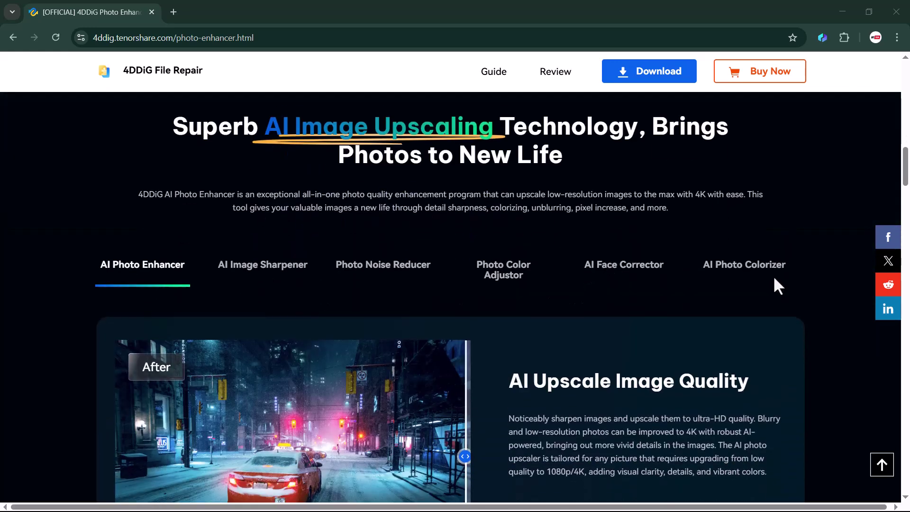
scroll(774, 279, down, 2)
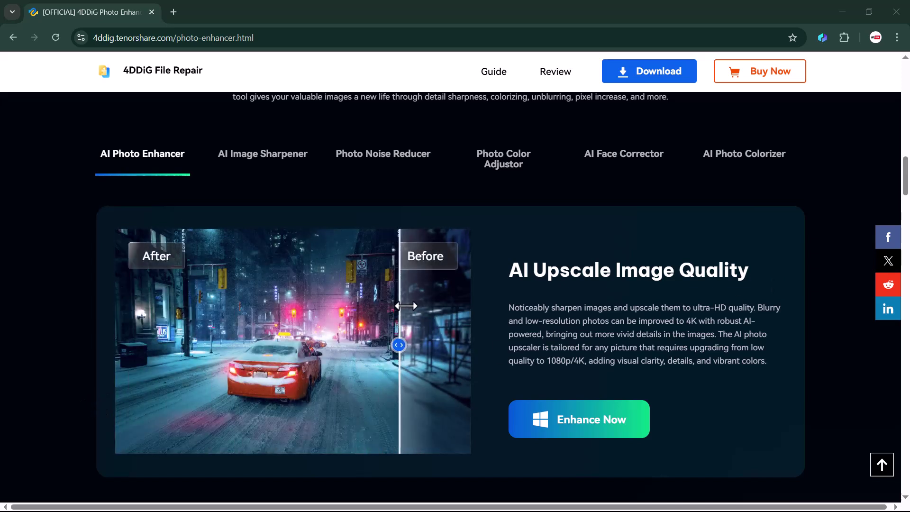
scroll(504, 368, down, 2)
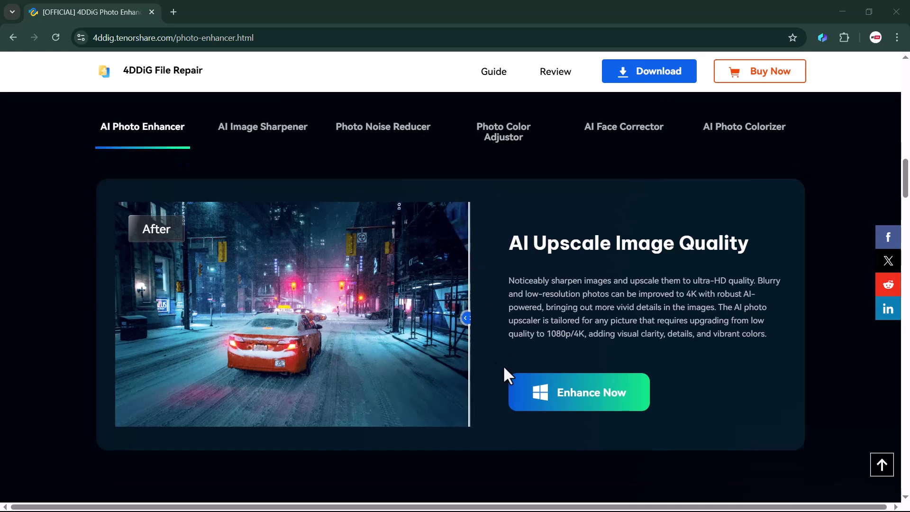
scroll(506, 375, down, 2)
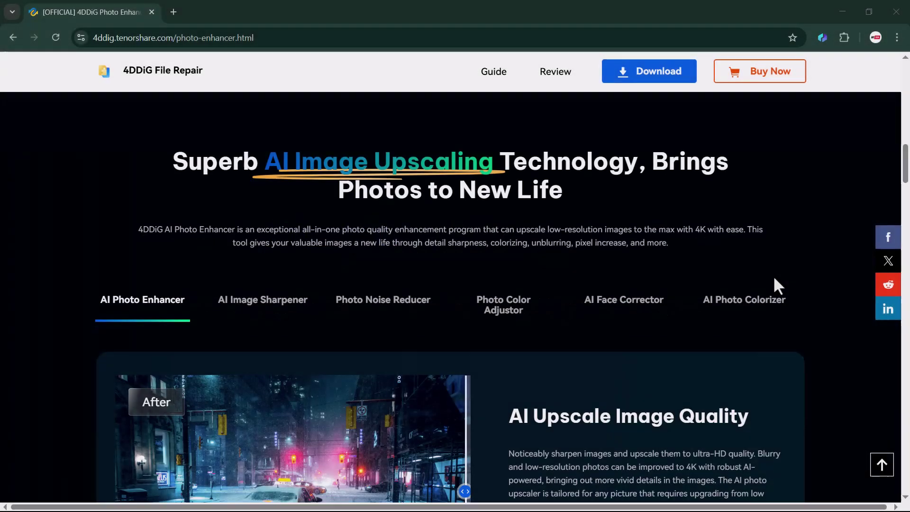
scroll(774, 279, down, 2)
scroll(775, 279, down, 1)
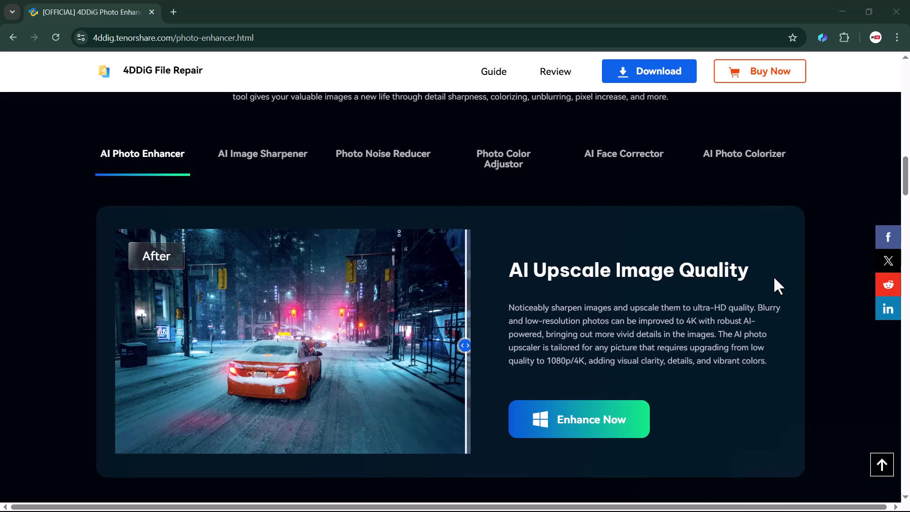
drag(460, 368, 473, 289)
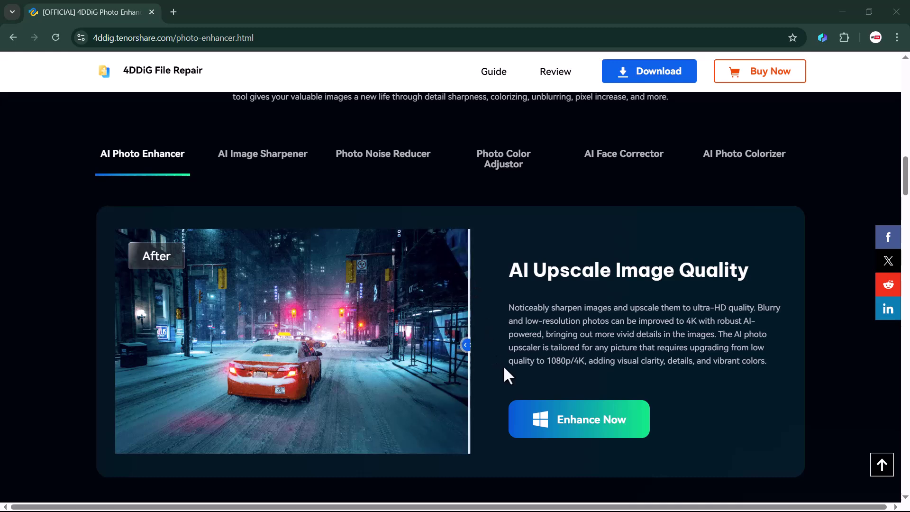
scroll(504, 368, down, 5)
Step: Scroll further down the page to the Easy Tips and Video Tutorials about Enhance Photos section
scroll(504, 370, down, 5)
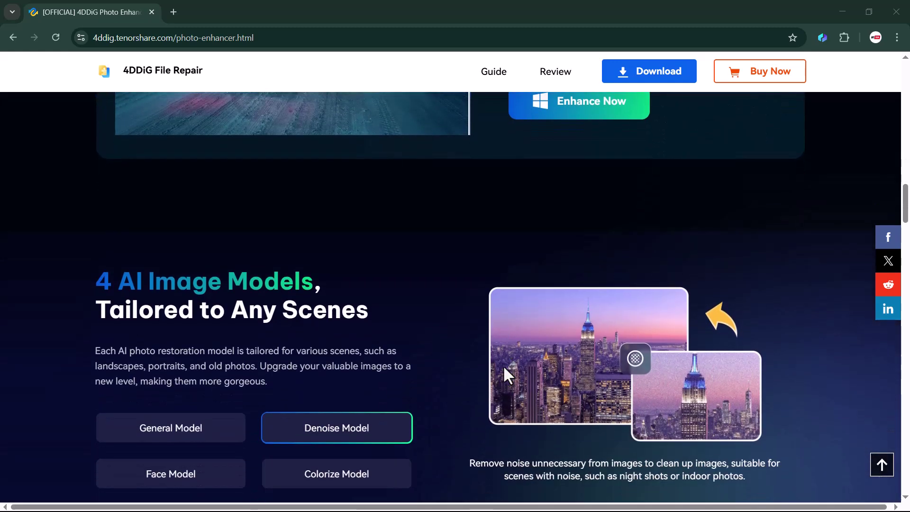
scroll(504, 370, down, 3)
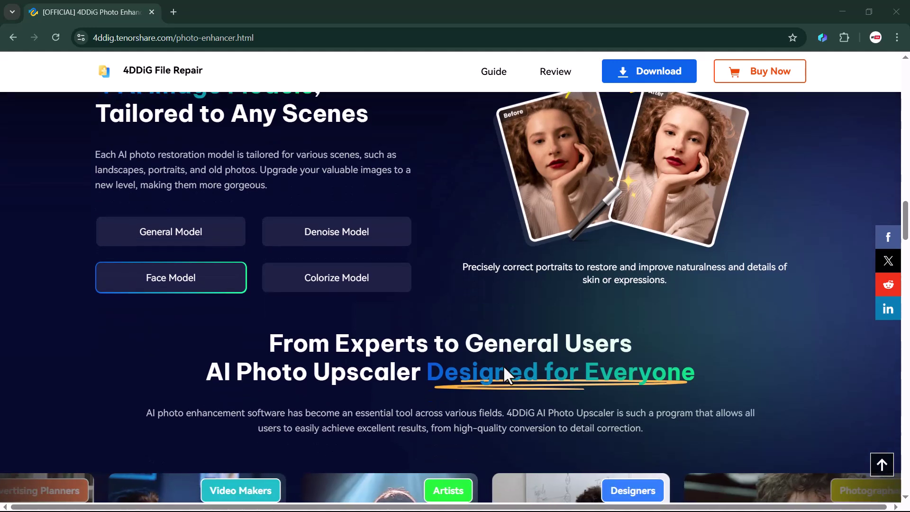
scroll(504, 368, down, 5)
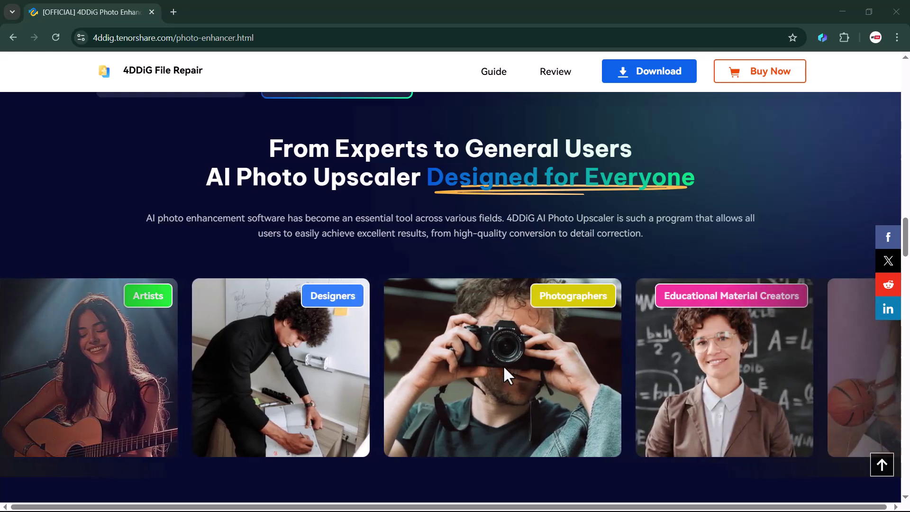
scroll(503, 367, down, 1)
scroll(504, 368, down, 5)
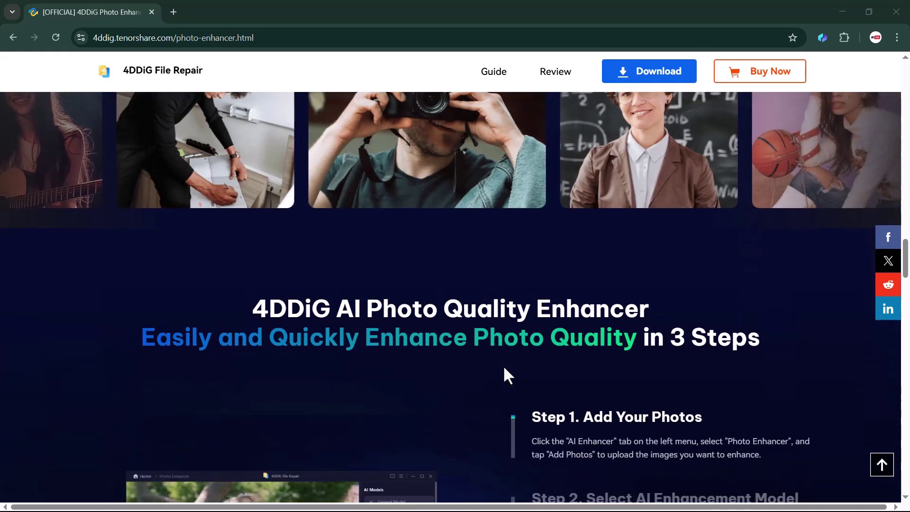
scroll(504, 368, down, 4)
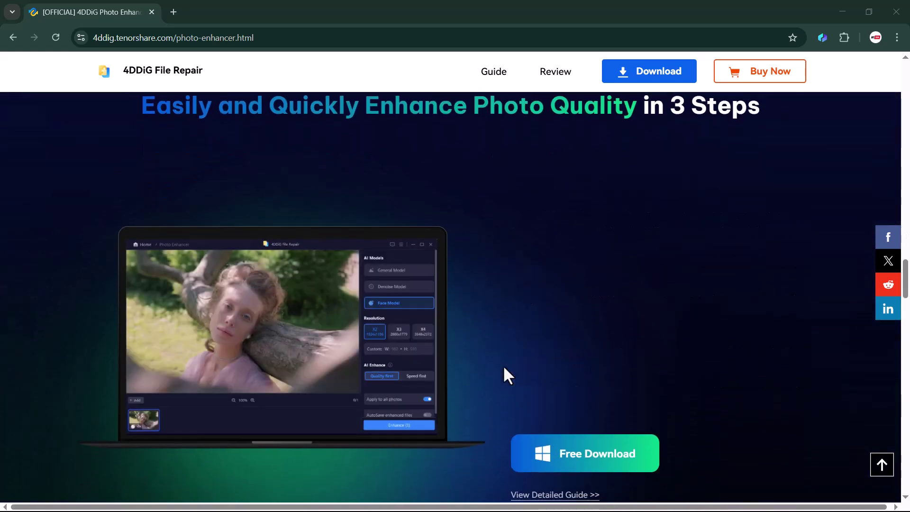
scroll(504, 368, down, 1)
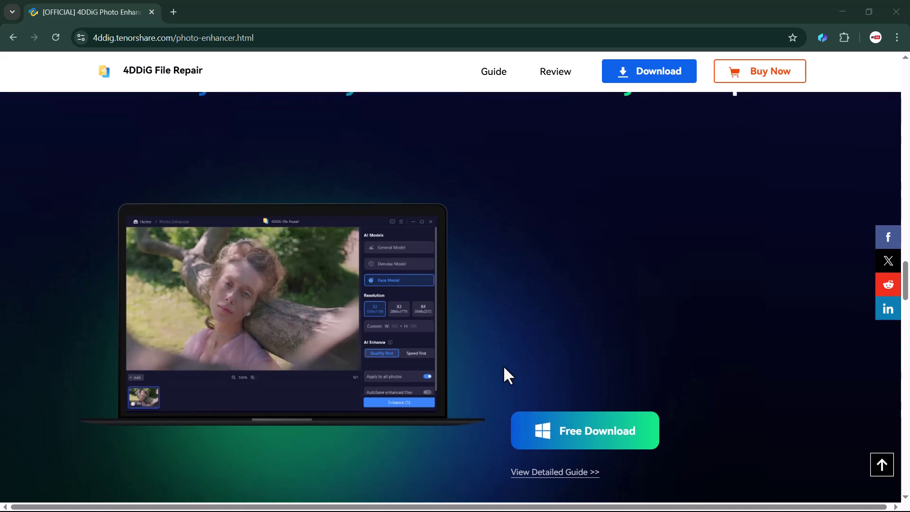
scroll(504, 368, down, 1)
scroll(504, 368, down, 3)
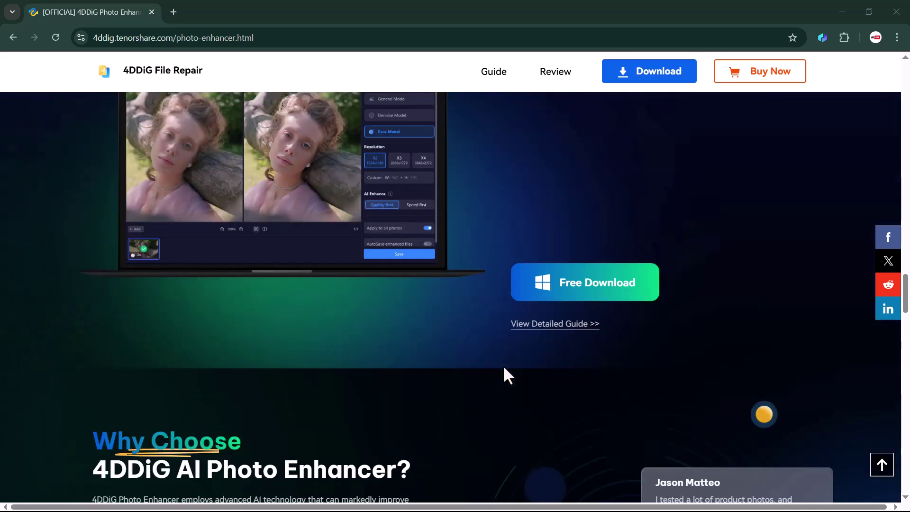
scroll(504, 368, down, 5)
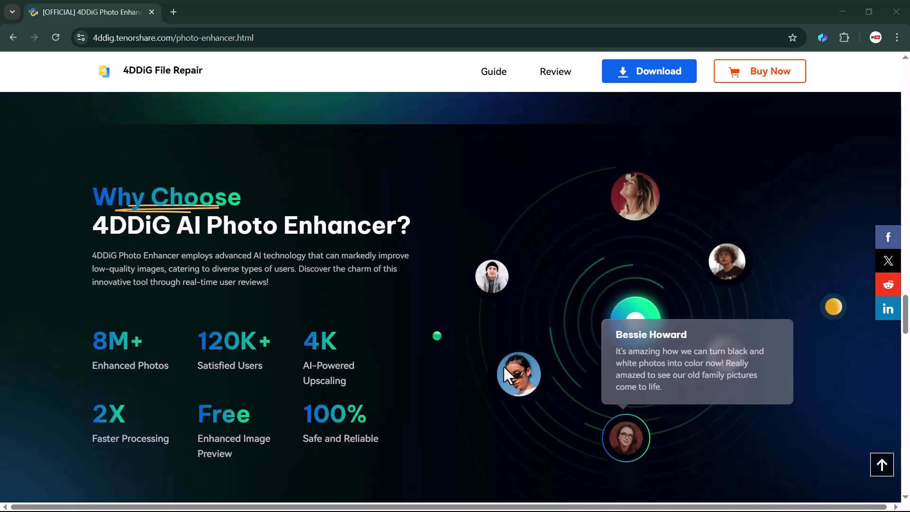
scroll(502, 365, down, 1)
mouse_move(508, 350)
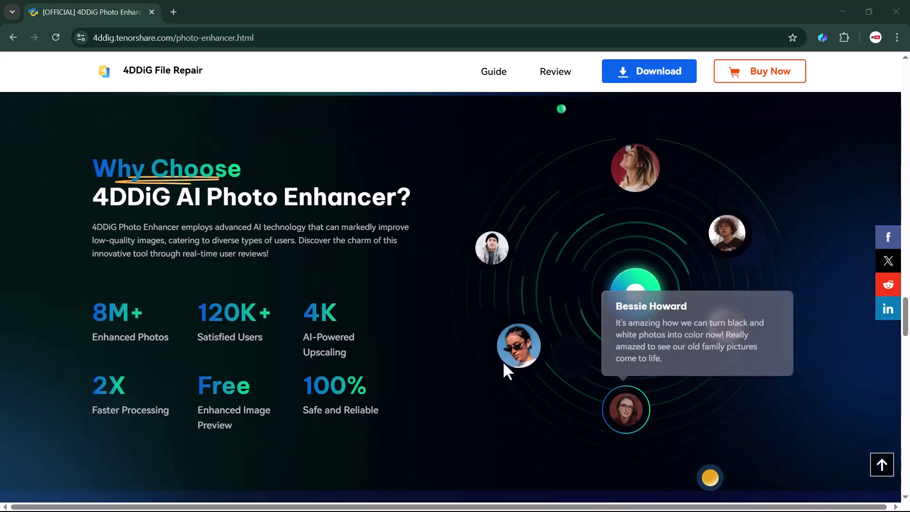
scroll(517, 366, down, 5)
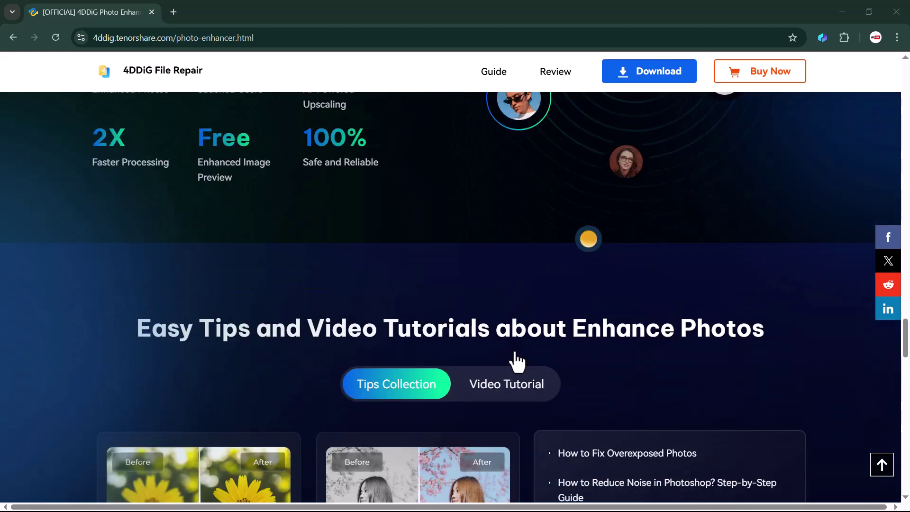
scroll(517, 362, down, 4)
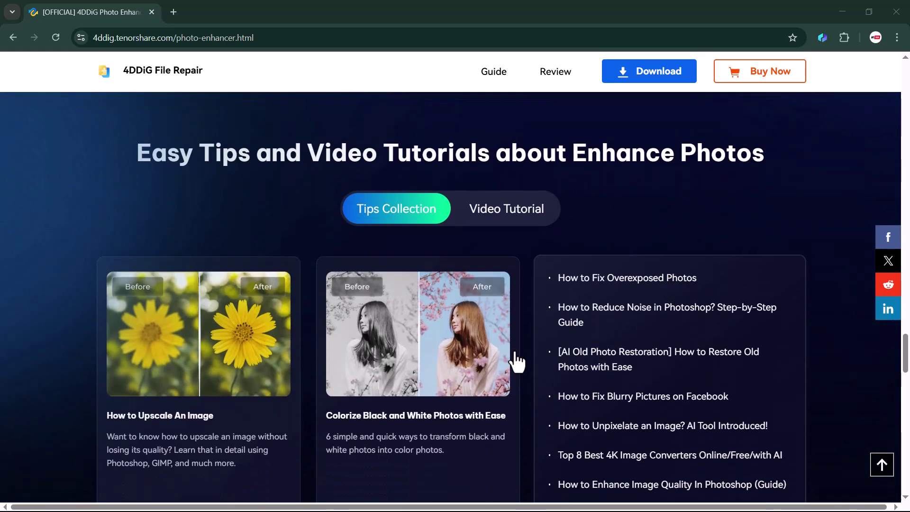
scroll(518, 364, down, 1)
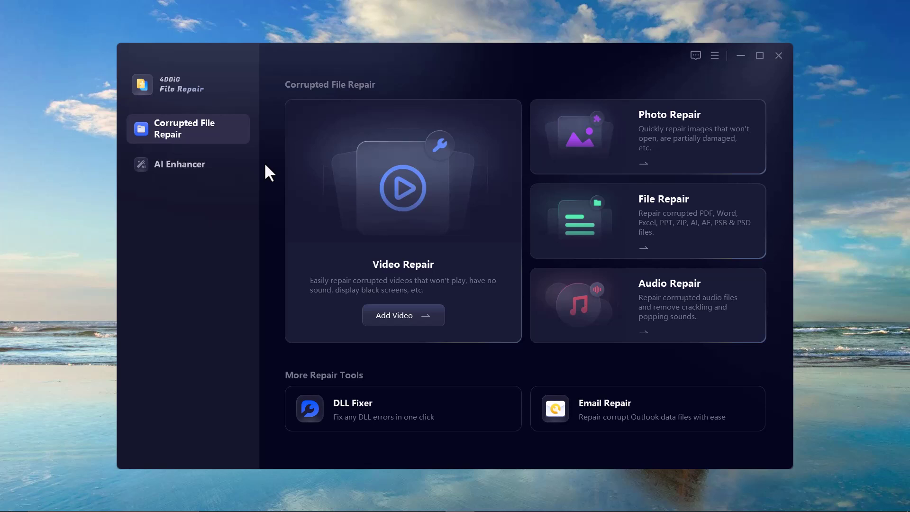
Step: Start AI Enhancer's Photo Enhancer and load the first WhatsApp image from Downloads, the headband portrait
click(189, 182)
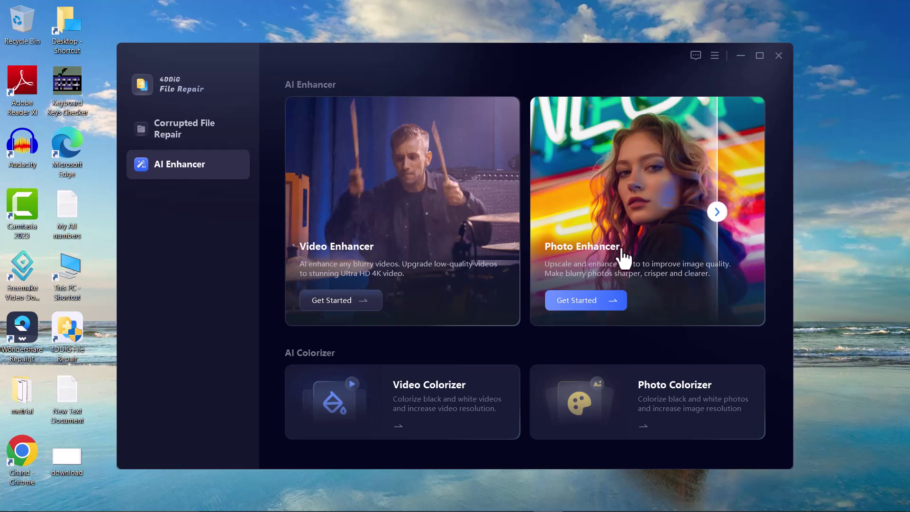
click(606, 308)
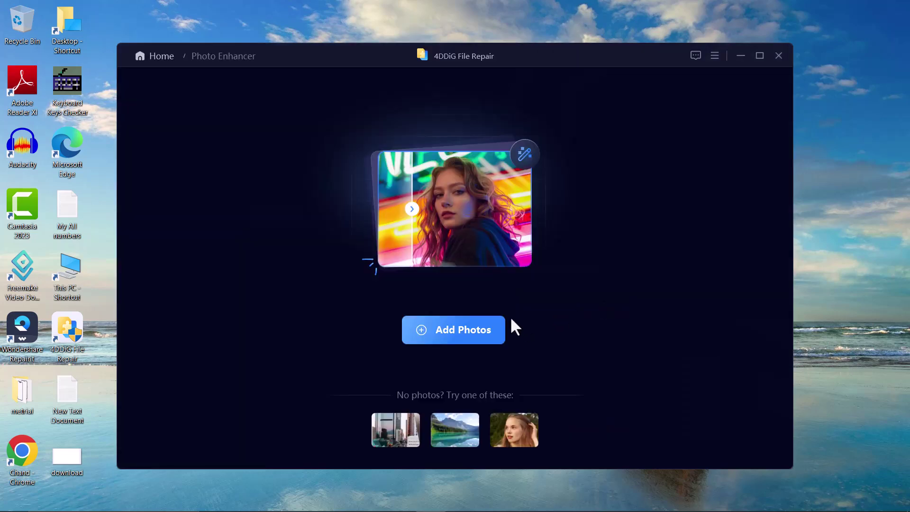
click(463, 342)
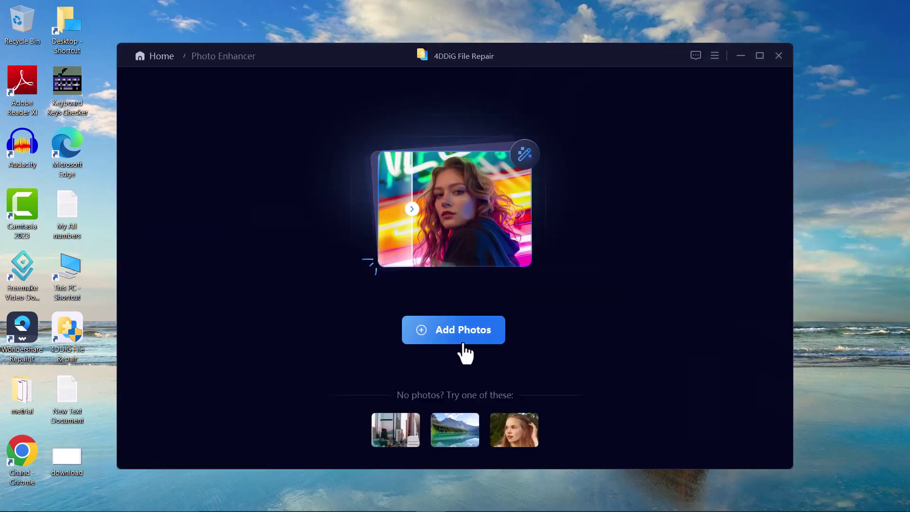
click(296, 192)
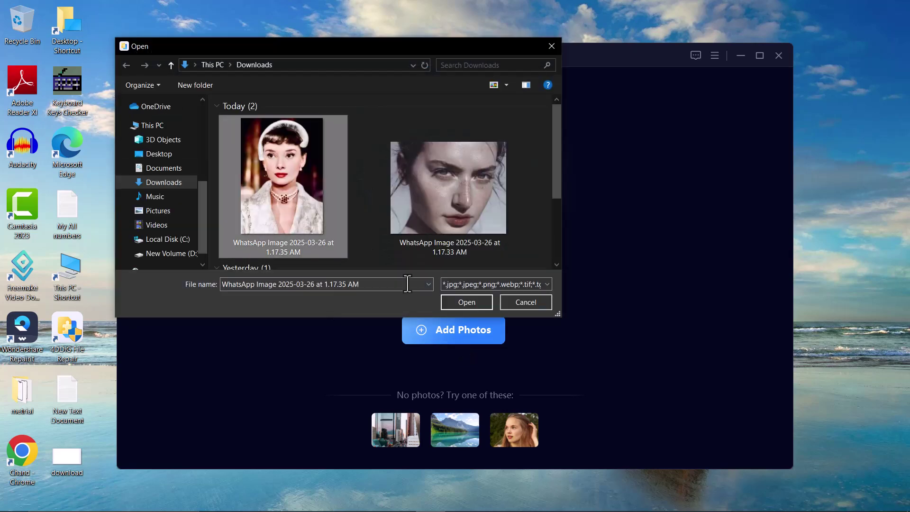
click(453, 301)
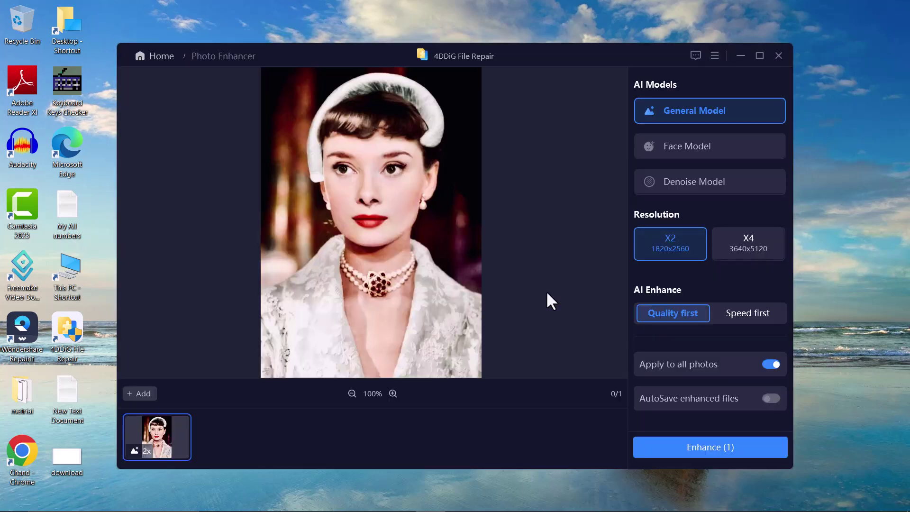
Step: Choose Face Model at X2 with Soften and enhance the 910x1280 portrait to 1820x2560
click(671, 149)
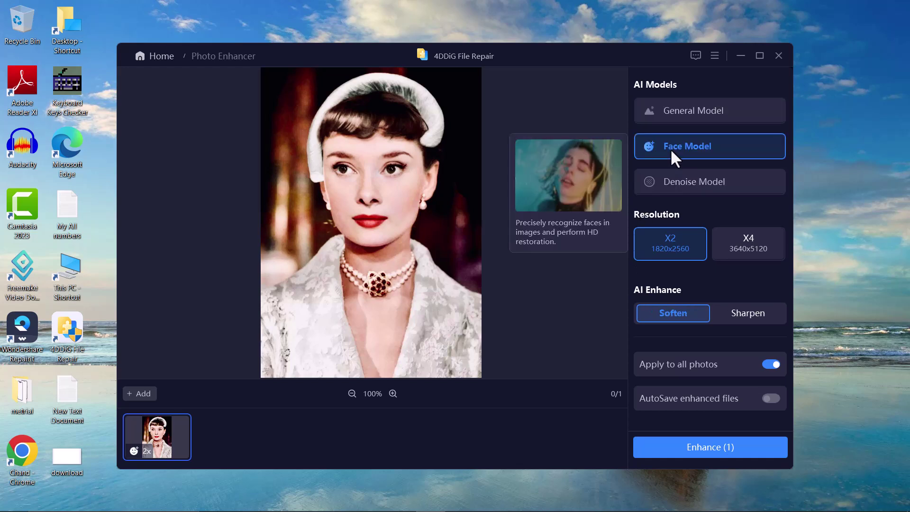
click(695, 182)
click(706, 155)
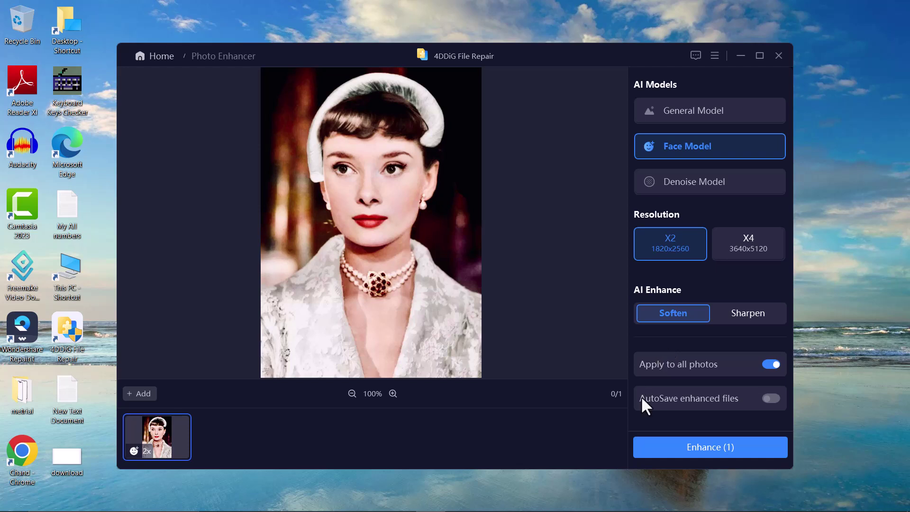
click(684, 454)
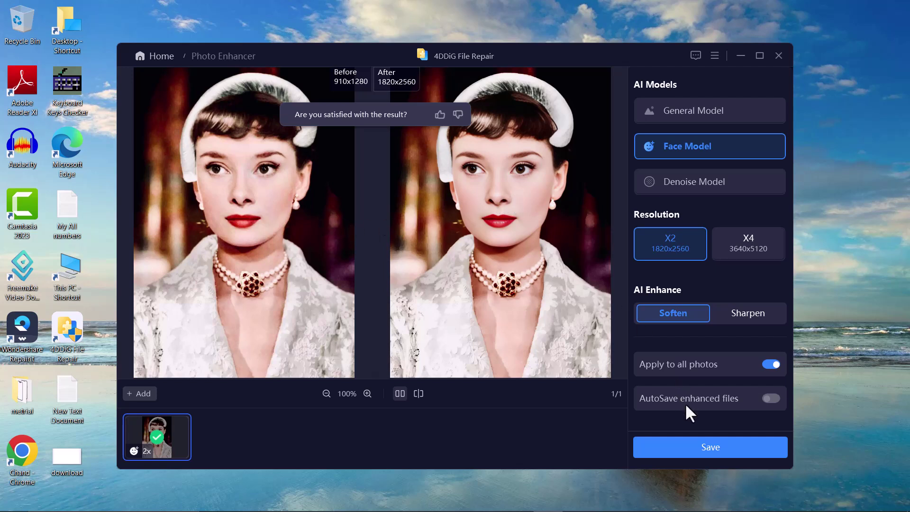
Step: Save the enhanced portrait and reopen the Photo Enhancer from the AI Enhancer home
click(687, 450)
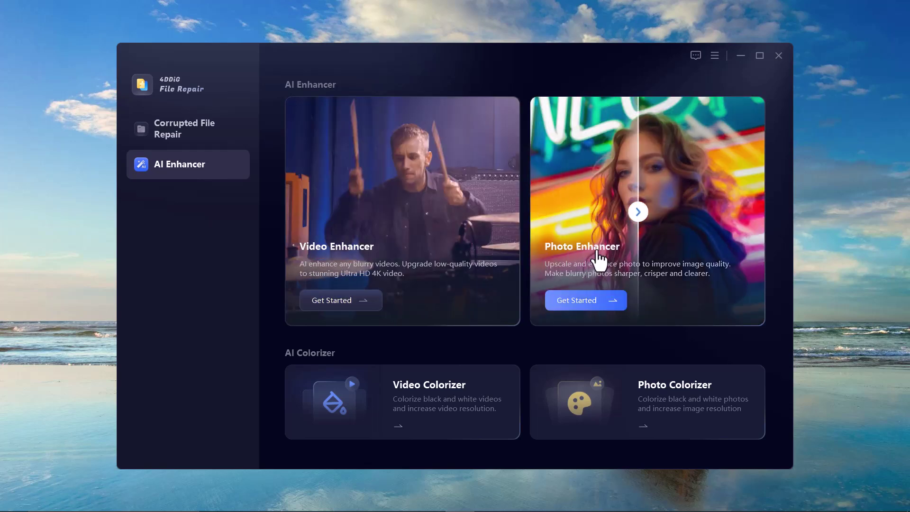
click(613, 247)
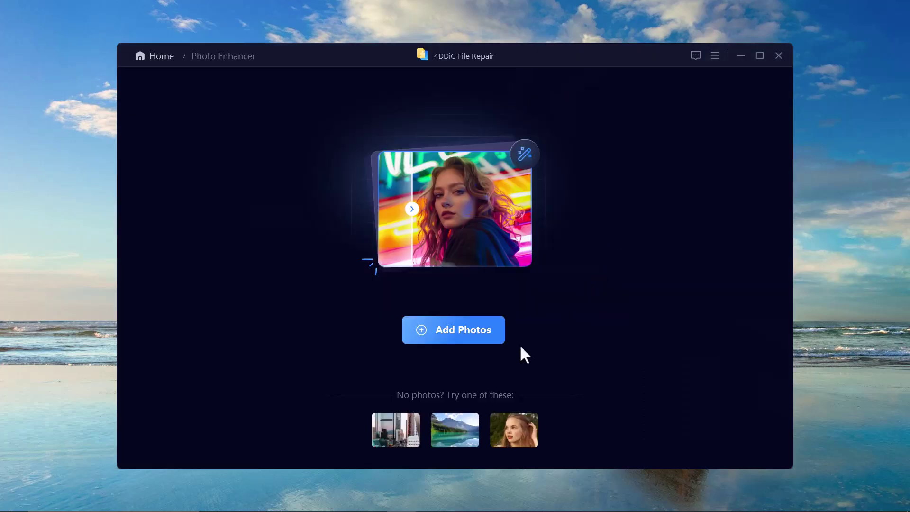
Step: Load the second WhatsApp image, the freckled close-up, and switch it to Face Model at X2
click(448, 337)
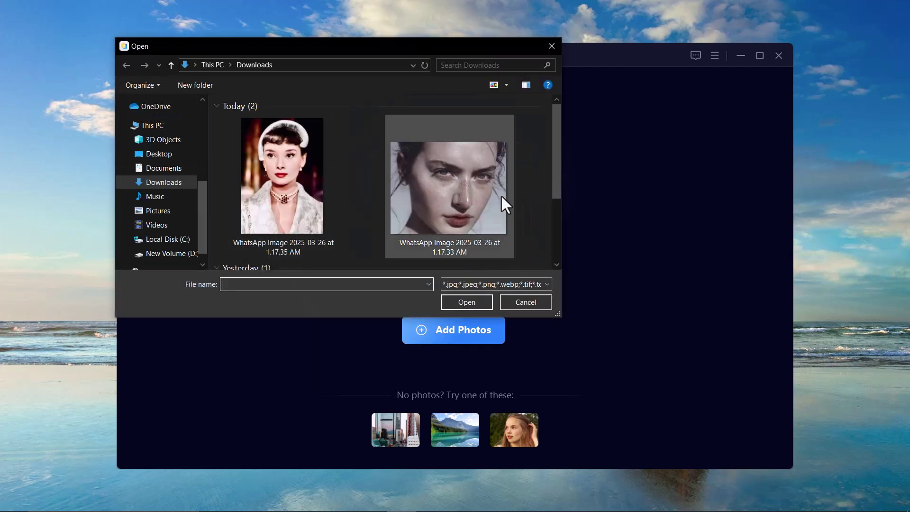
click(502, 195)
click(467, 303)
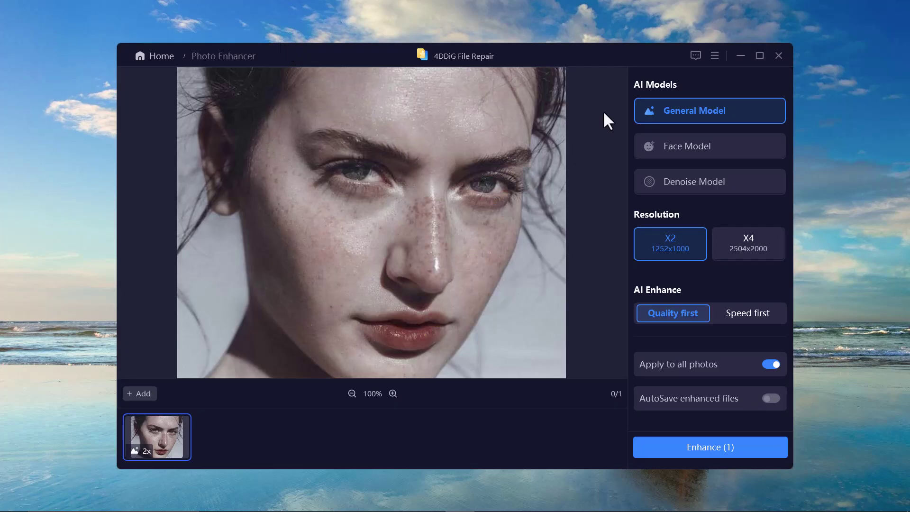
mouse_move(668, 121)
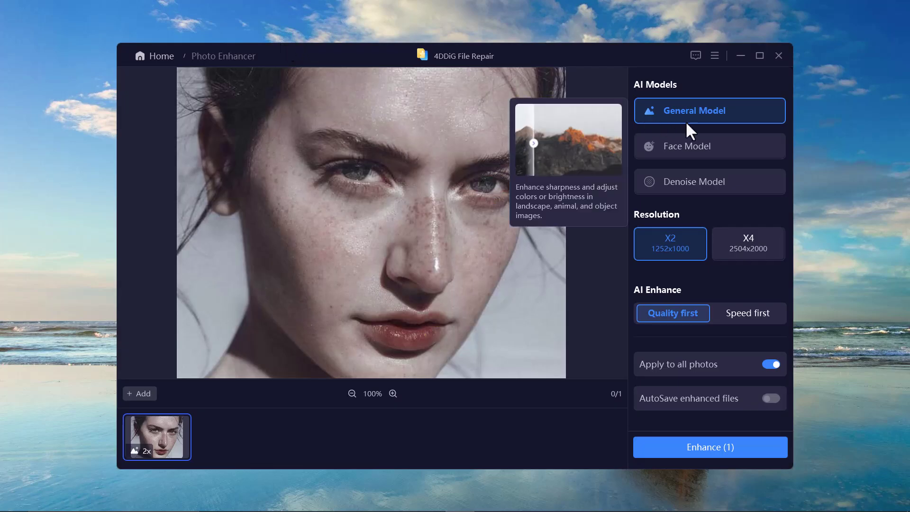
click(686, 144)
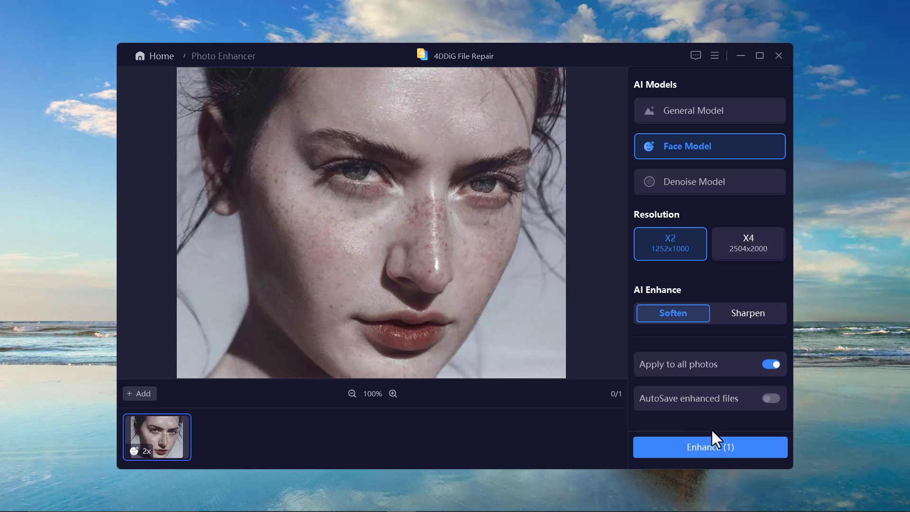
Step: Enhance the freckled face to 1252x1000, rate it thumbs-up, and compare before/after in split view
click(687, 453)
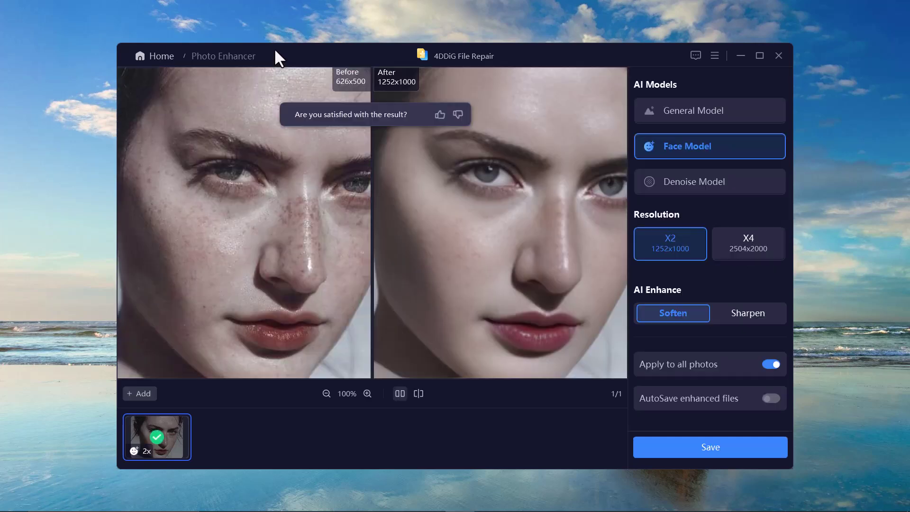
click(440, 115)
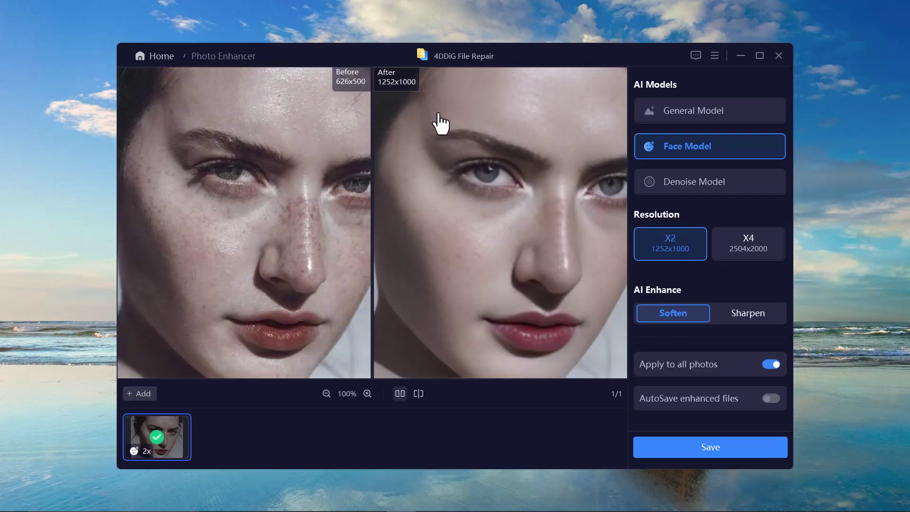
click(419, 393)
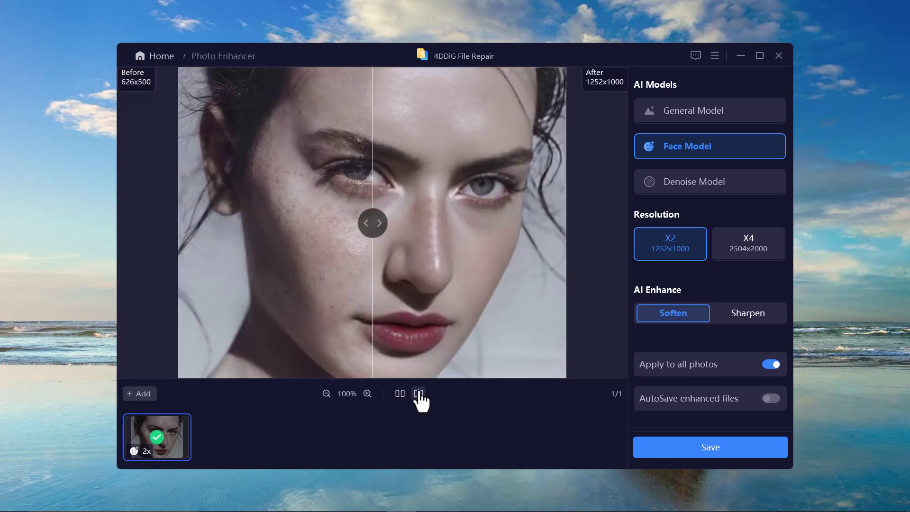
drag(376, 231, 224, 224)
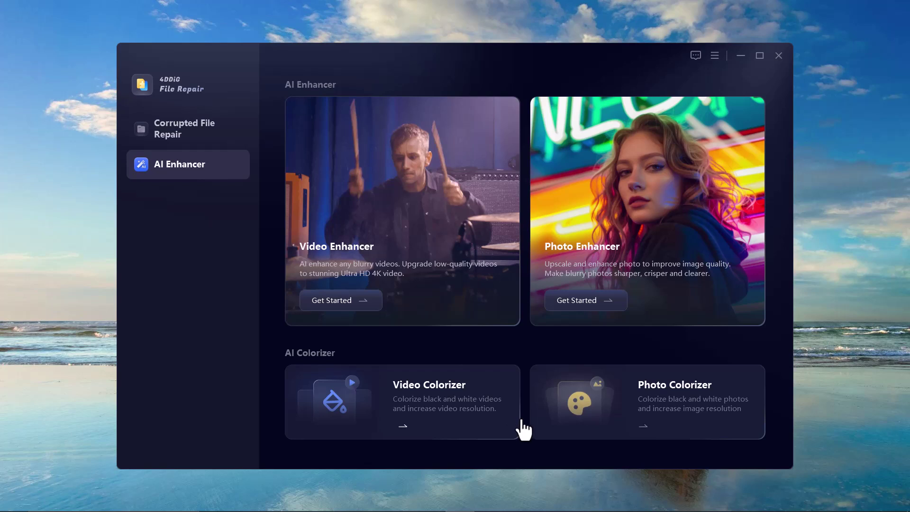
Step: Load pexels-cottonbro-3585069 into the Photo Colorizer and choose the B&W Photos mode
click(660, 412)
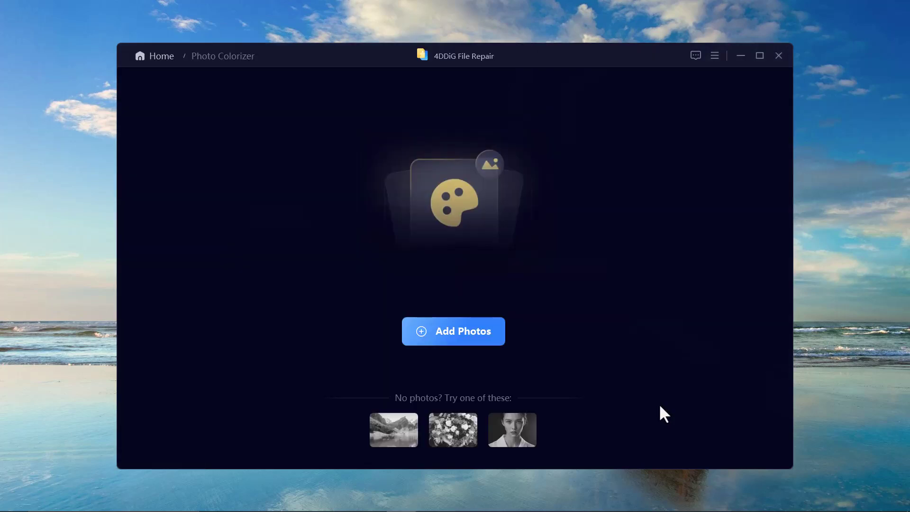
click(454, 334)
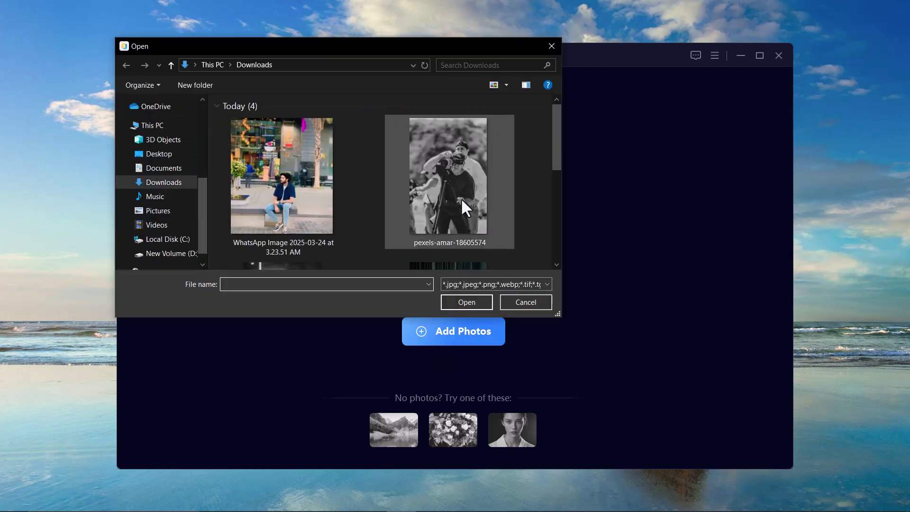
click(294, 178)
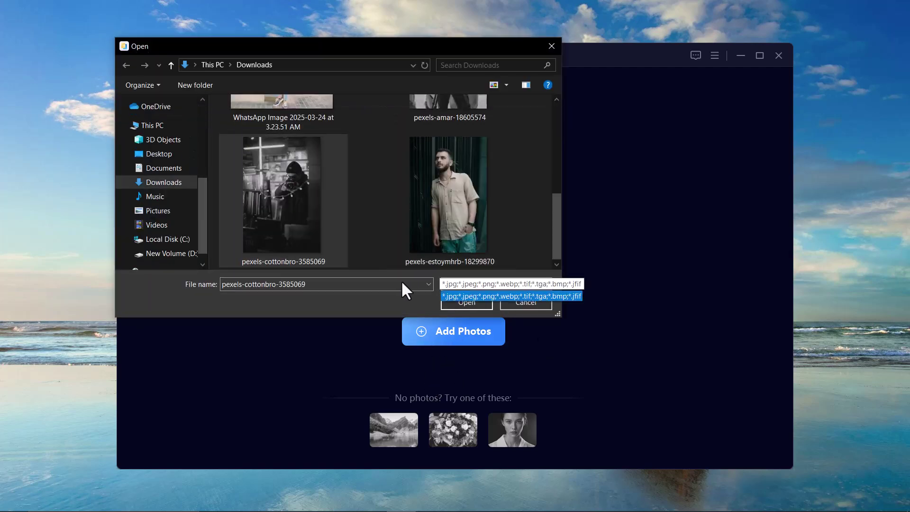
click(474, 302)
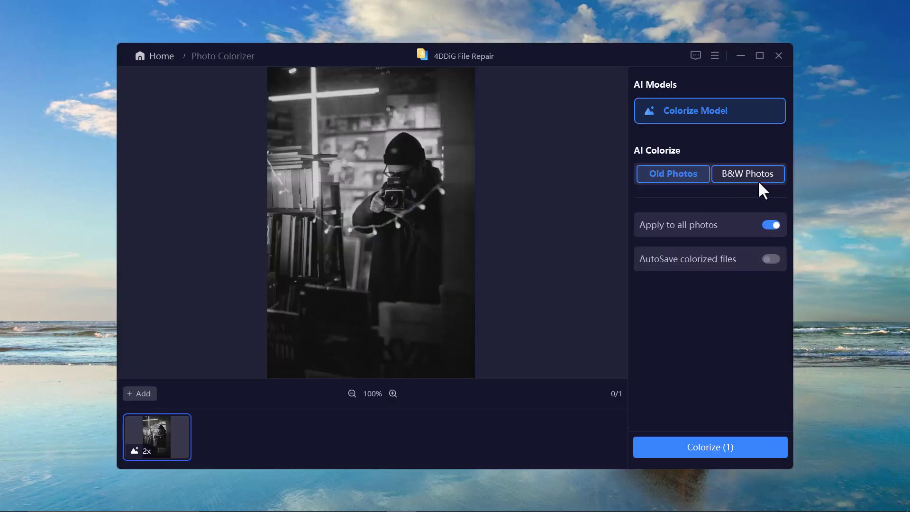
click(758, 180)
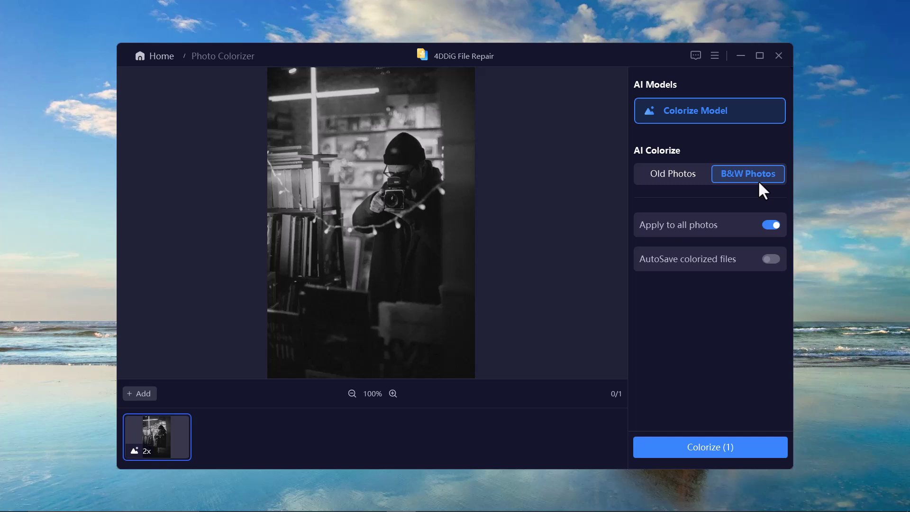
Step: Colorize the bookshop photo at 5664x8480, rate it thumbs-up, and open Save's Select Folder dialog
click(709, 455)
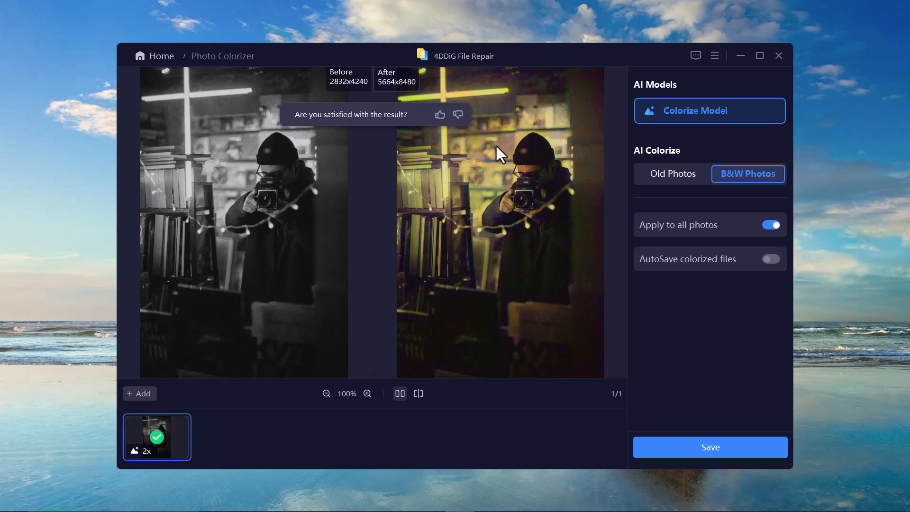
click(440, 115)
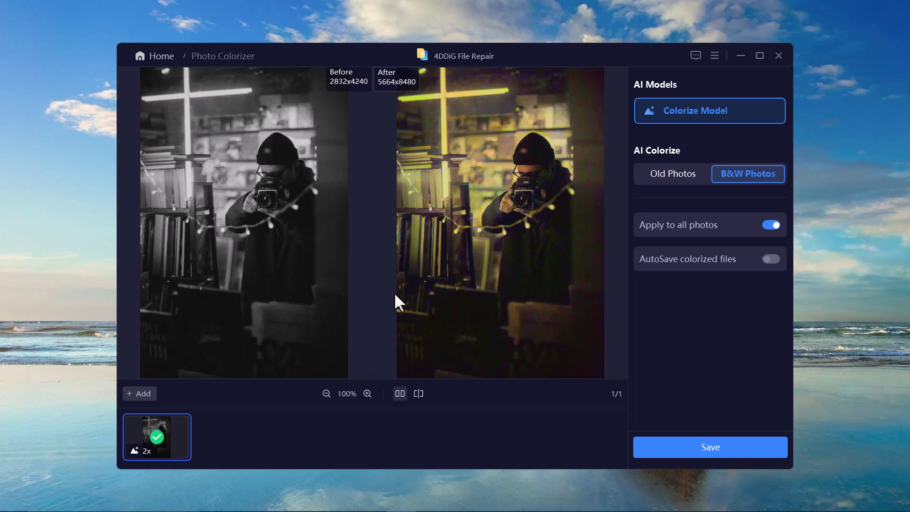
click(691, 448)
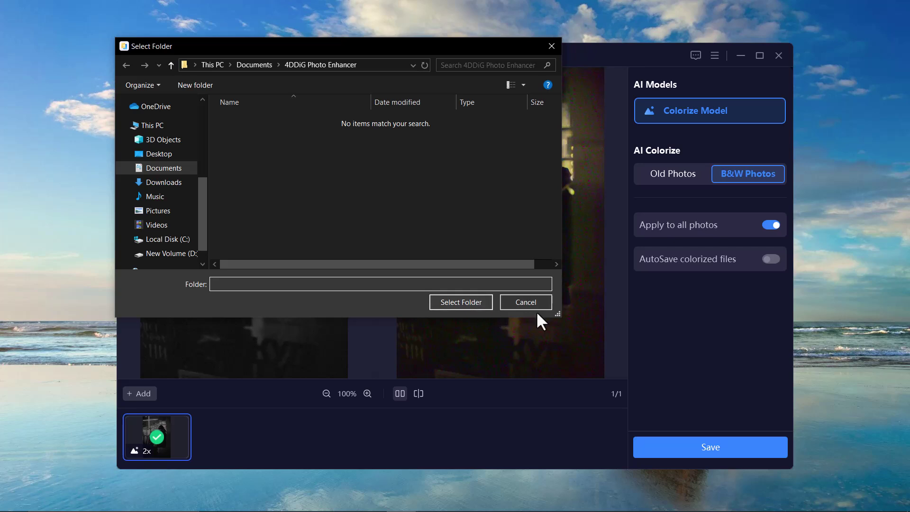
Step: Cancel saving and leave the colorized photo unsaved, returning to the home screen
click(555, 45)
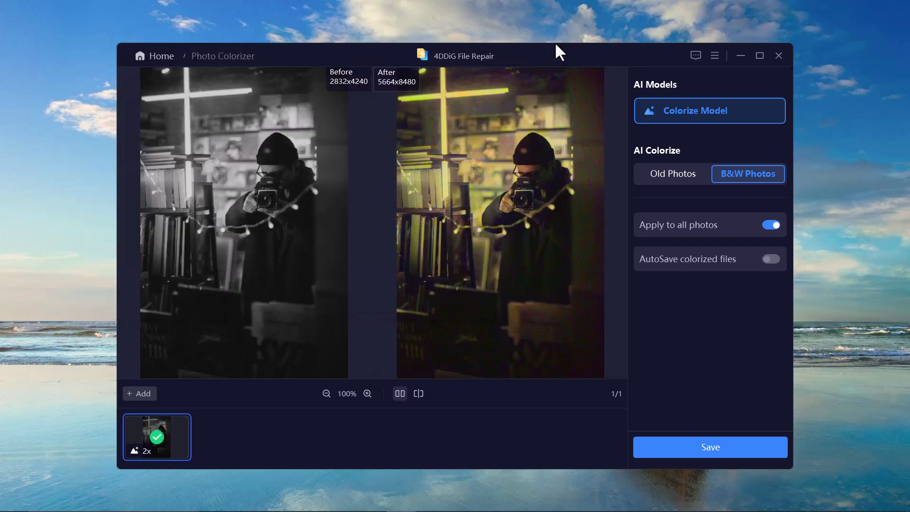
click(156, 57)
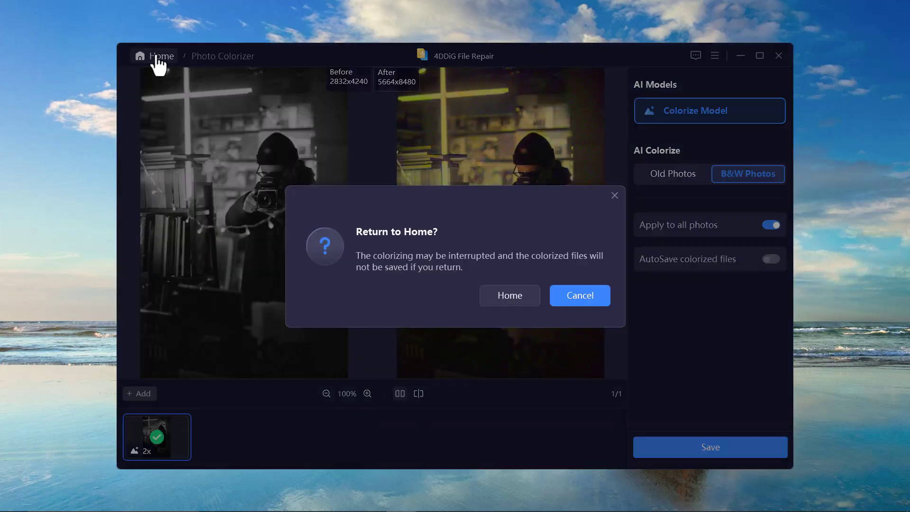
click(497, 295)
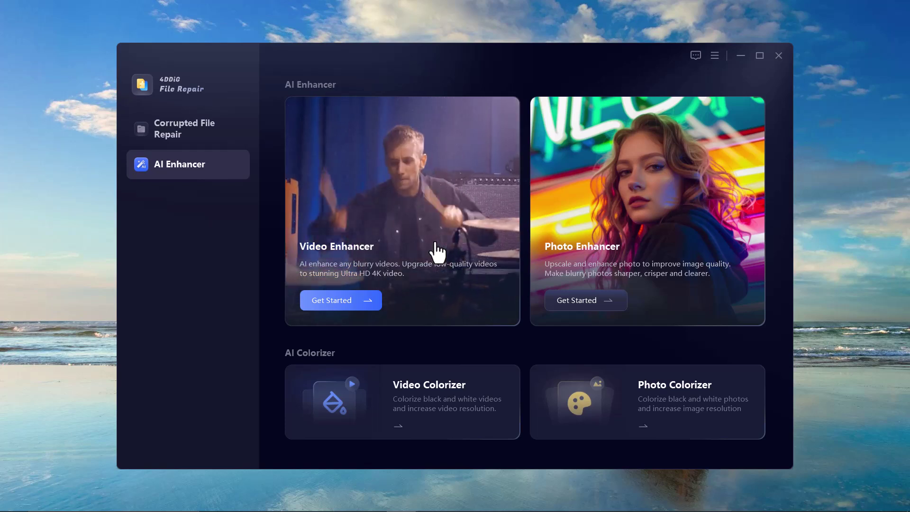
Step: Look at the Video Enhancer, then go back home and into the corrupted file repair tools
click(433, 199)
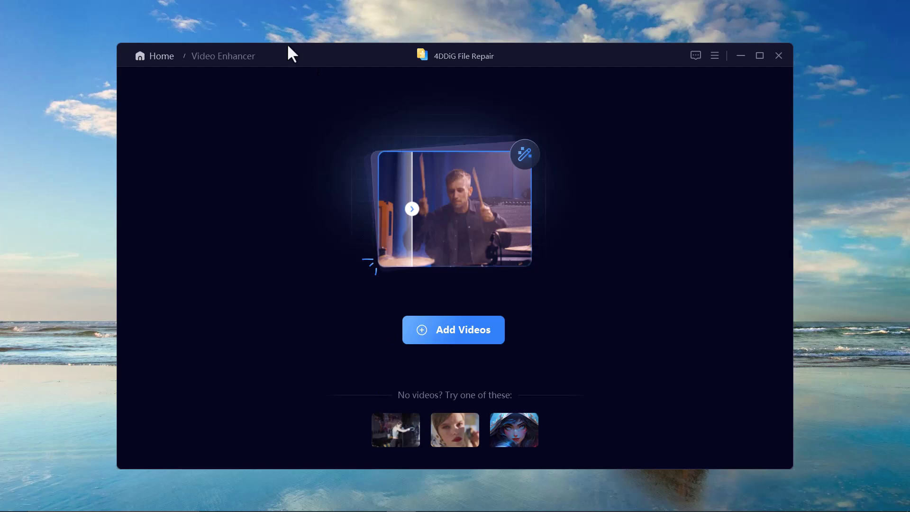
click(163, 64)
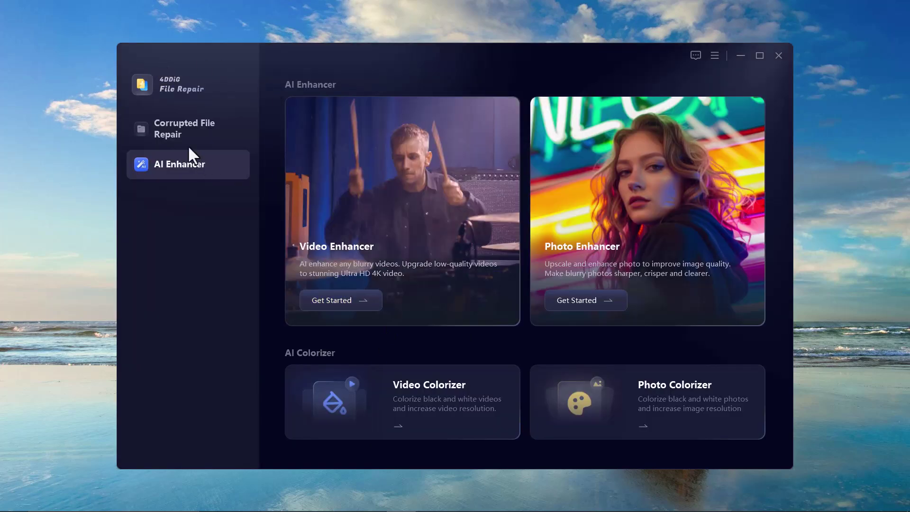
click(177, 134)
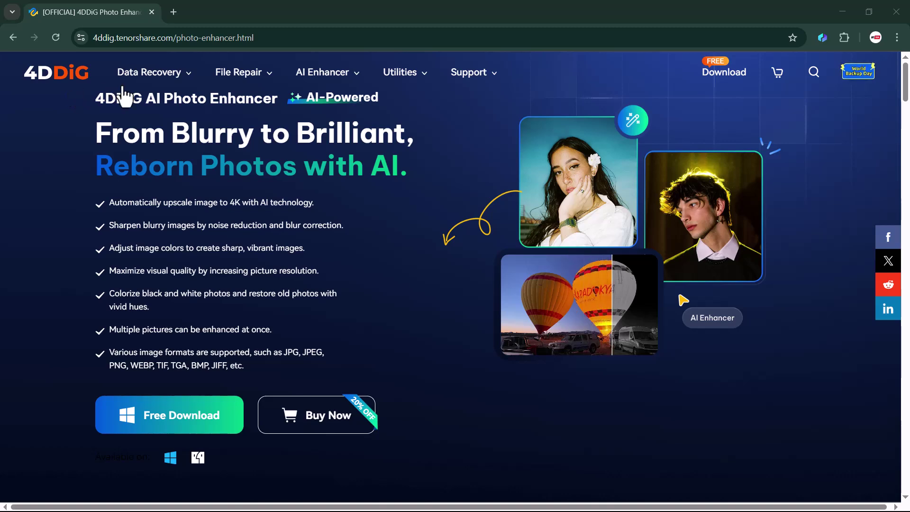
Step: Browse the site menus on the 4DDiG Photo Enhancer page: Data Recovery, File Repair, AI Enhancer, Utilities
mouse_move(255, 89)
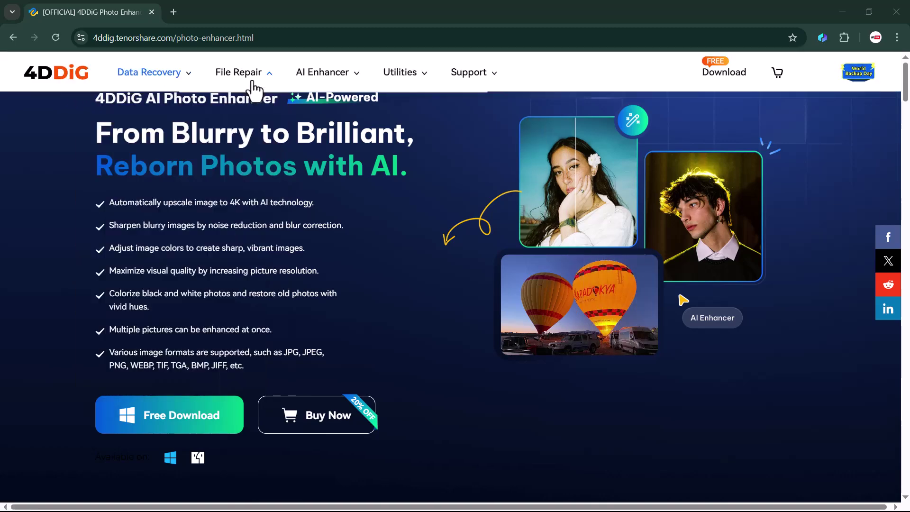
mouse_move(324, 89)
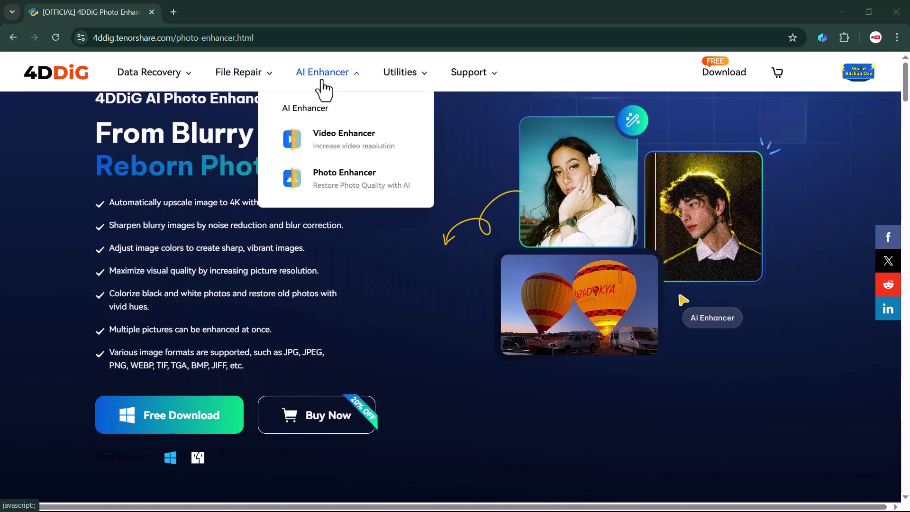
mouse_move(392, 84)
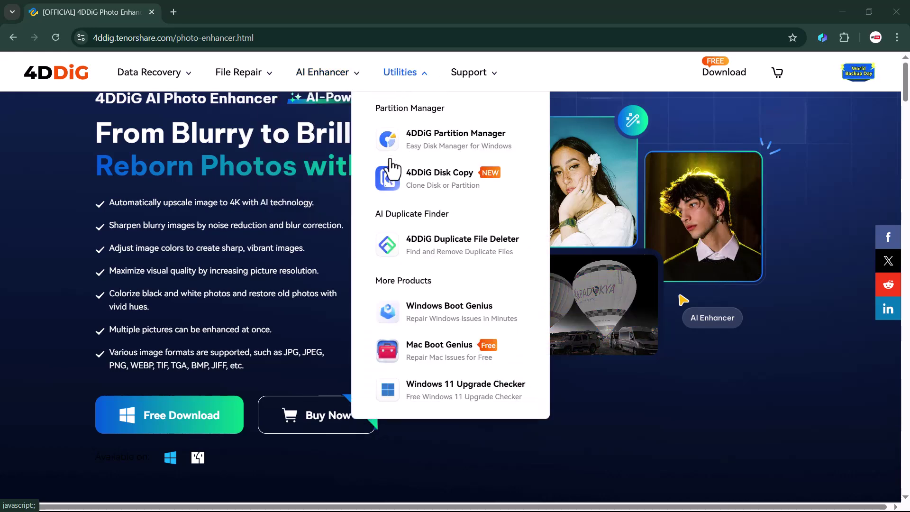
Step: Scroll down to the use-case cards and look over each one
scroll(427, 303, down, 2)
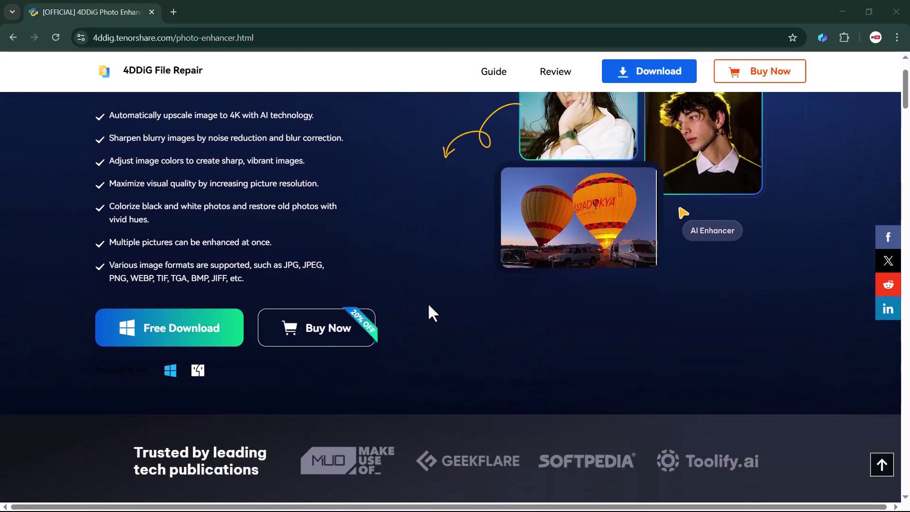
scroll(434, 265, down, 3)
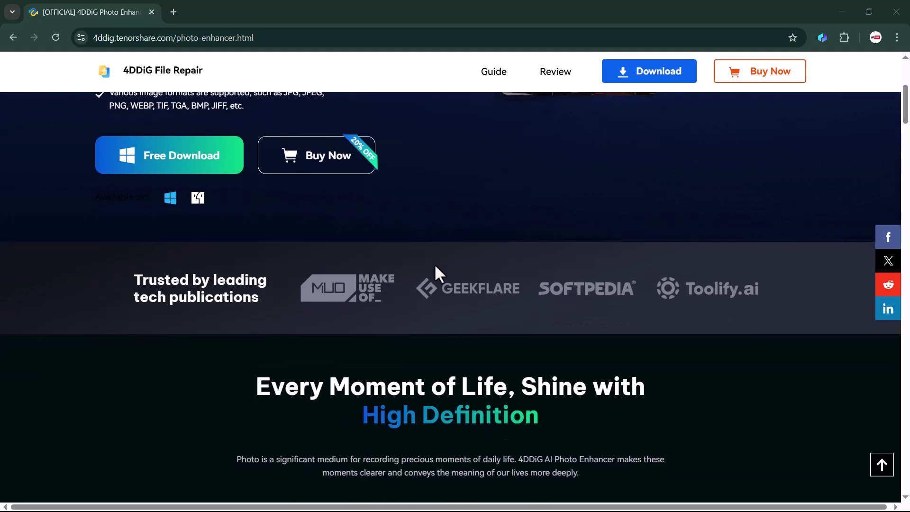
scroll(434, 263, down, 3)
scroll(434, 264, down, 3)
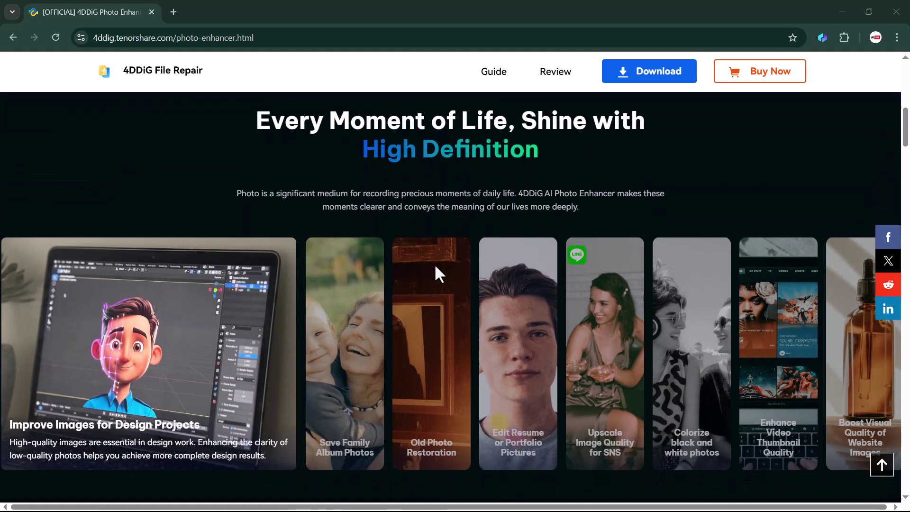
mouse_move(267, 318)
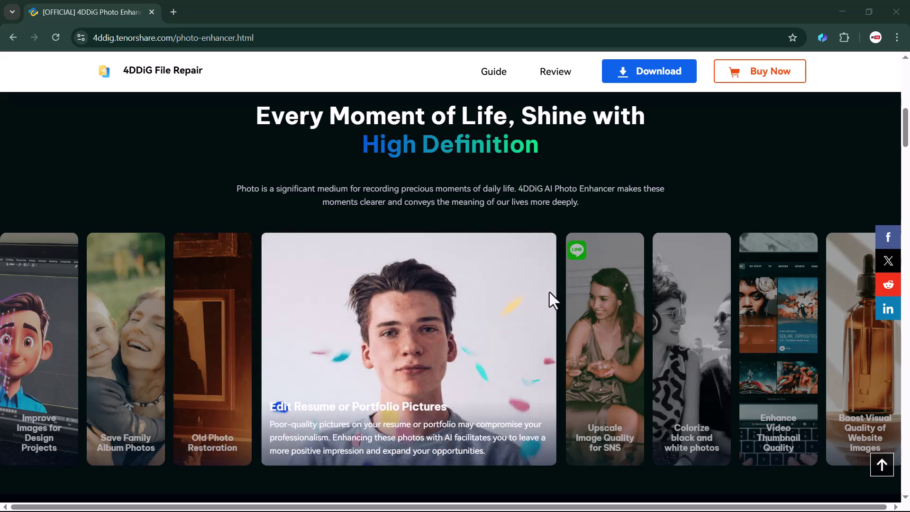
mouse_move(585, 303)
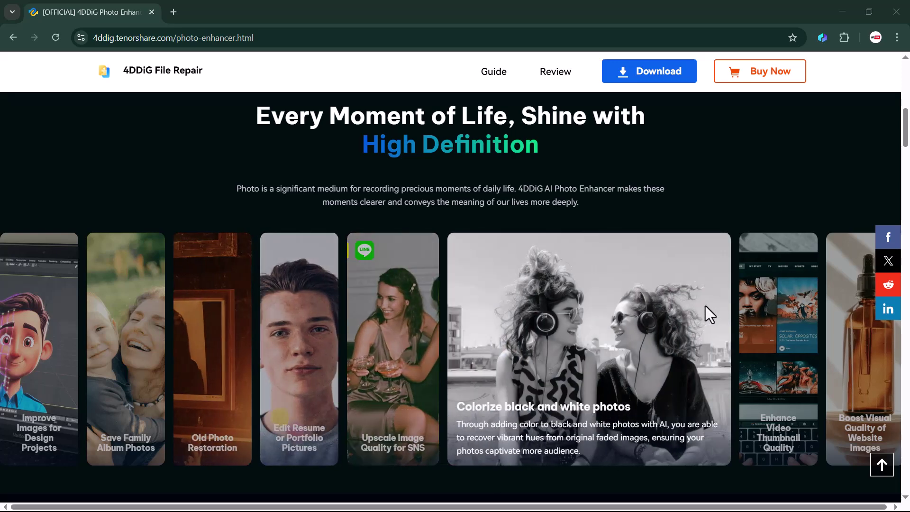
mouse_move(856, 298)
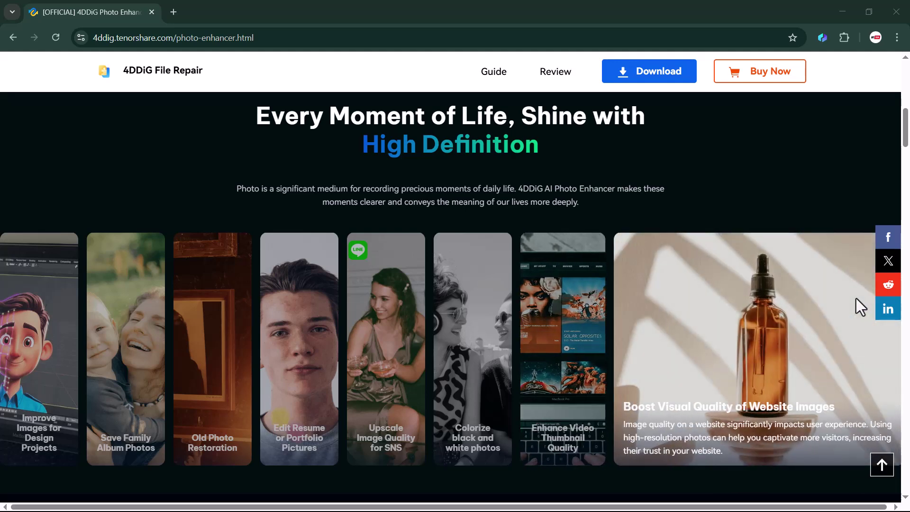
Step: Continue past the upscaling tabs and AI models to the 'From Experts to General Users' section
scroll(856, 298, down, 2)
scroll(856, 298, down, 2)
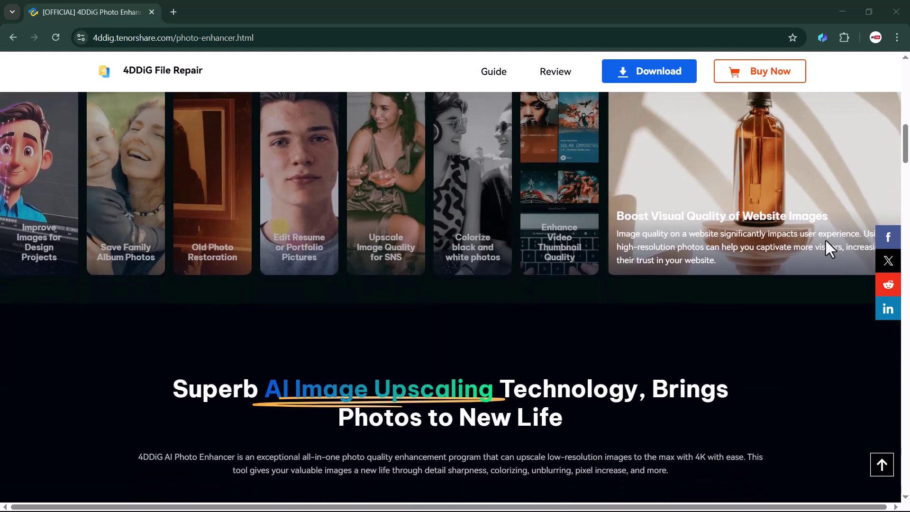
scroll(776, 329, down, 3)
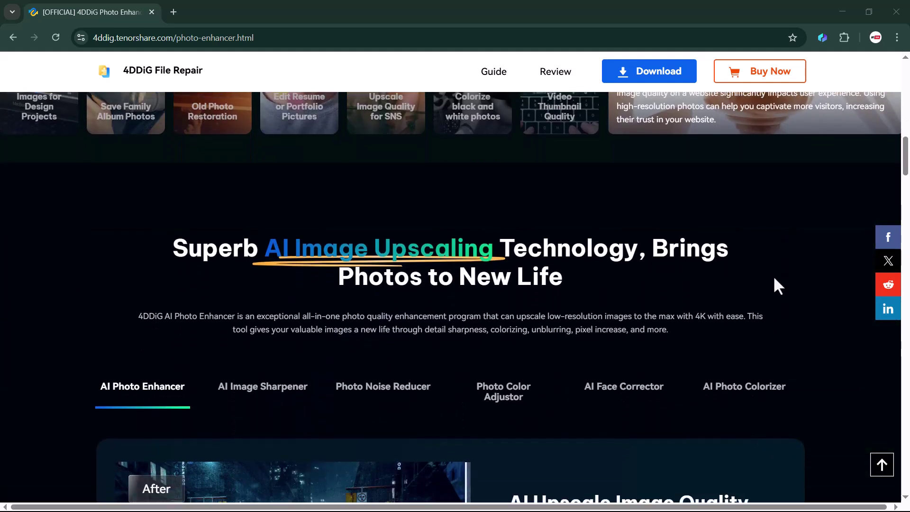
scroll(775, 280, down, 5)
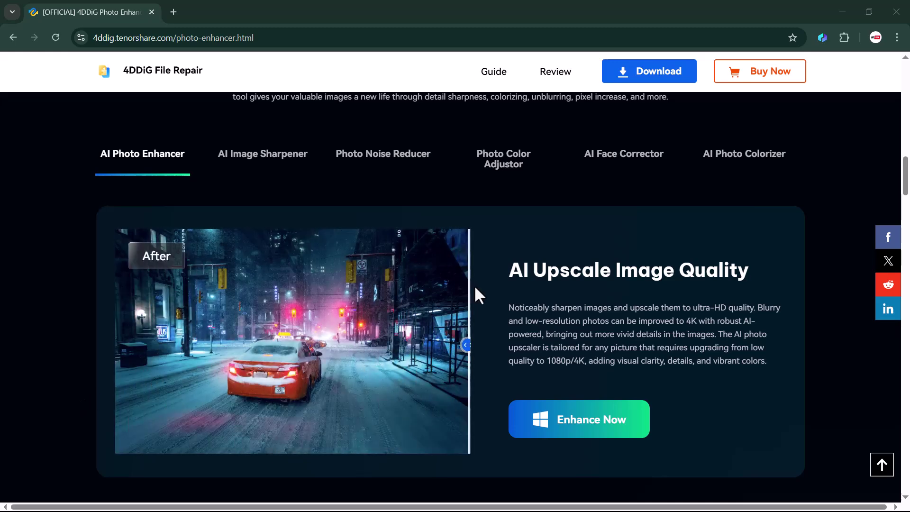
scroll(503, 365, down, 5)
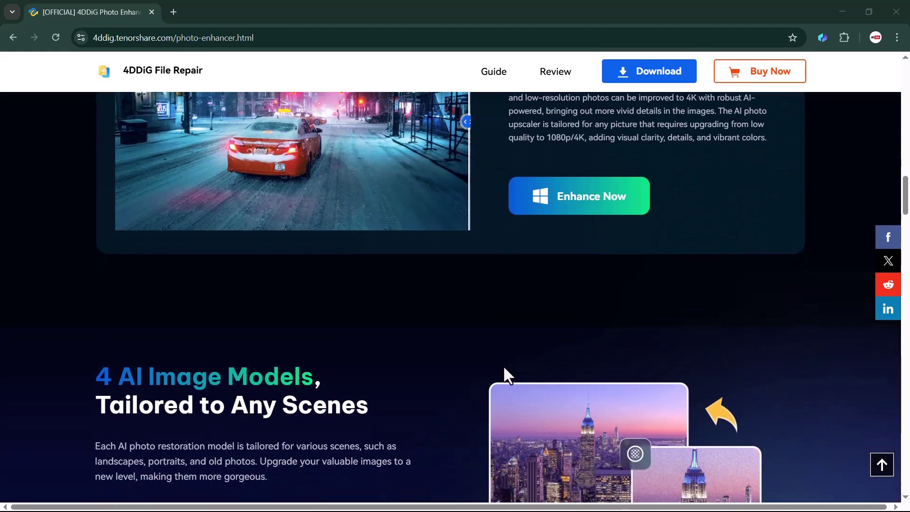
scroll(505, 369, down, 4)
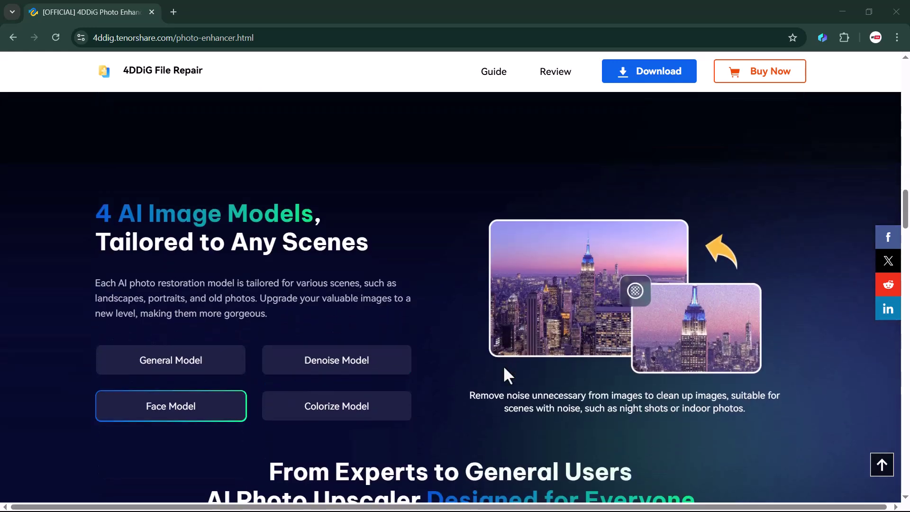
scroll(503, 365, down, 3)
scroll(502, 365, up, 1)
scroll(502, 365, down, 2)
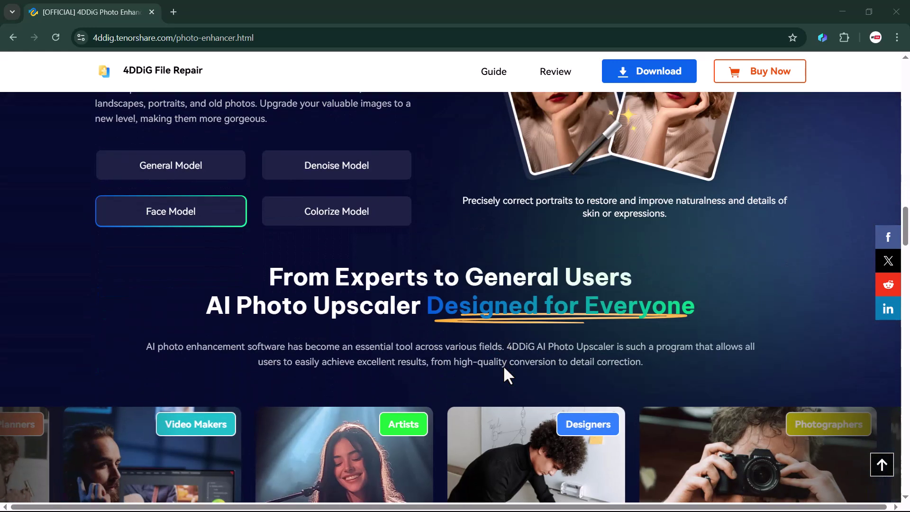
scroll(504, 368, down, 3)
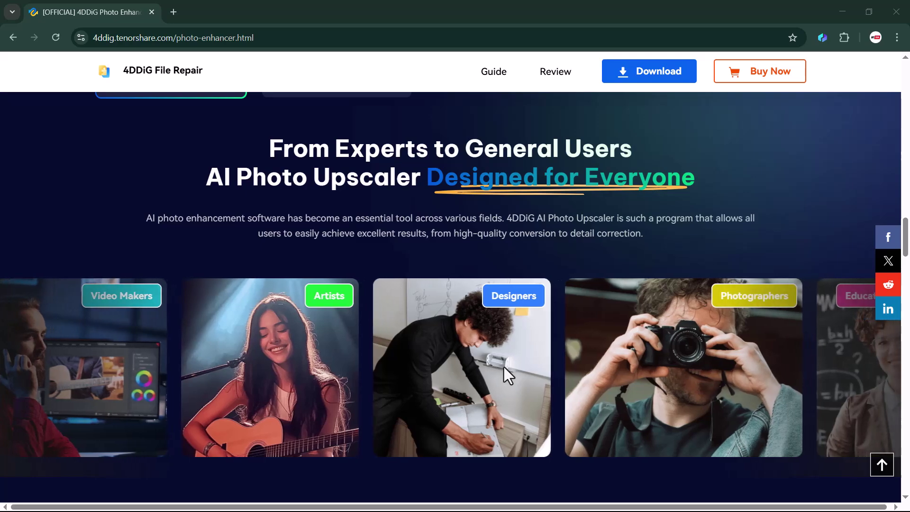